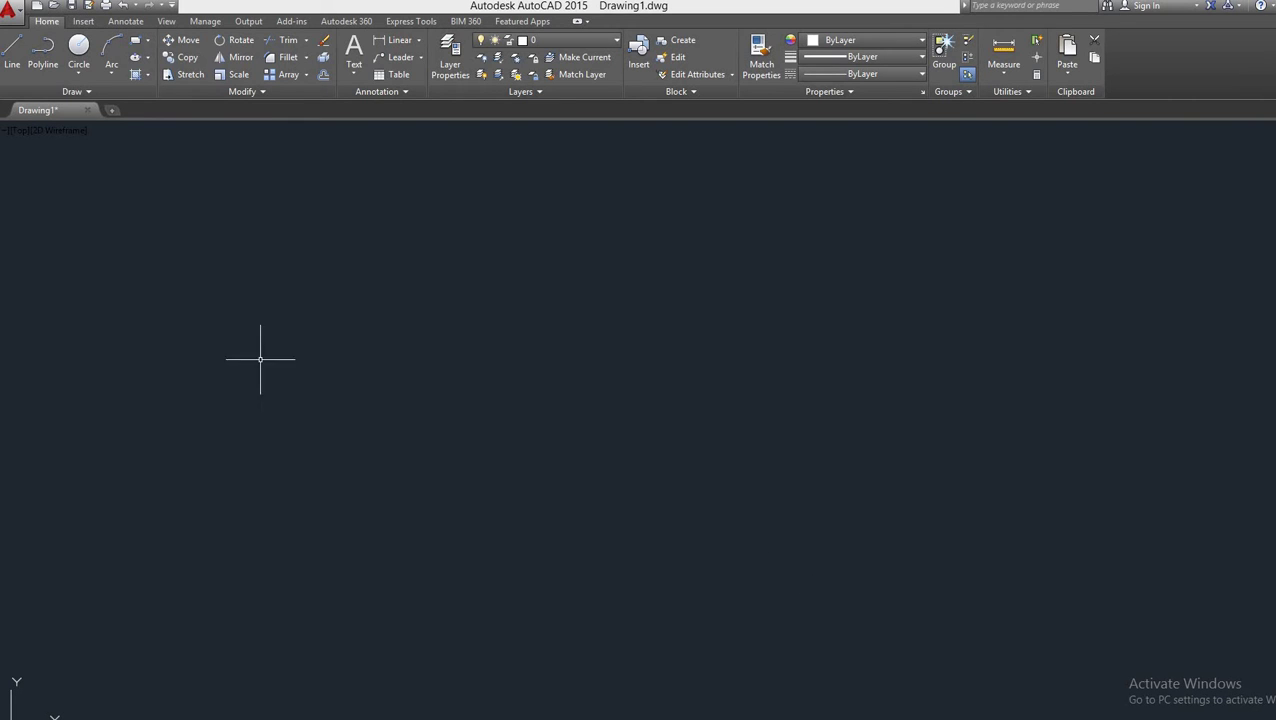
- Draw a horizontal line about 3.4 units long across the drawing and select it
click(12, 50)
click(320, 357)
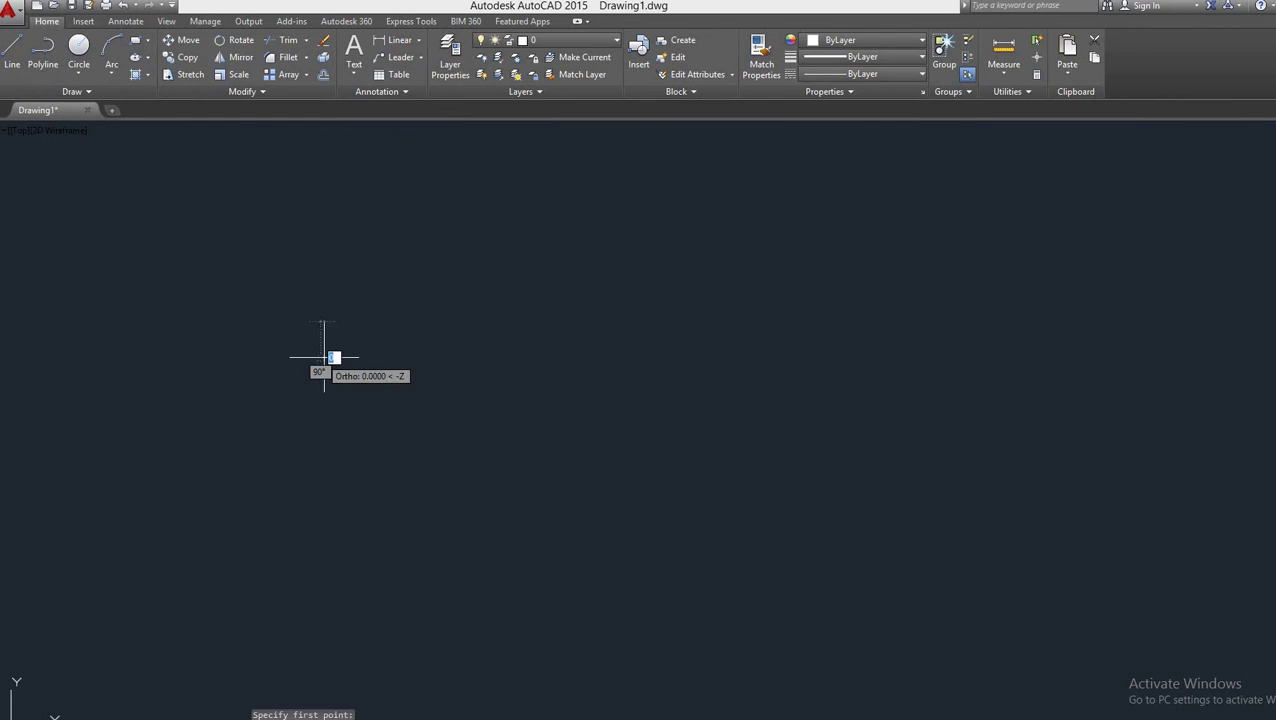
click(902, 357)
key(Return)
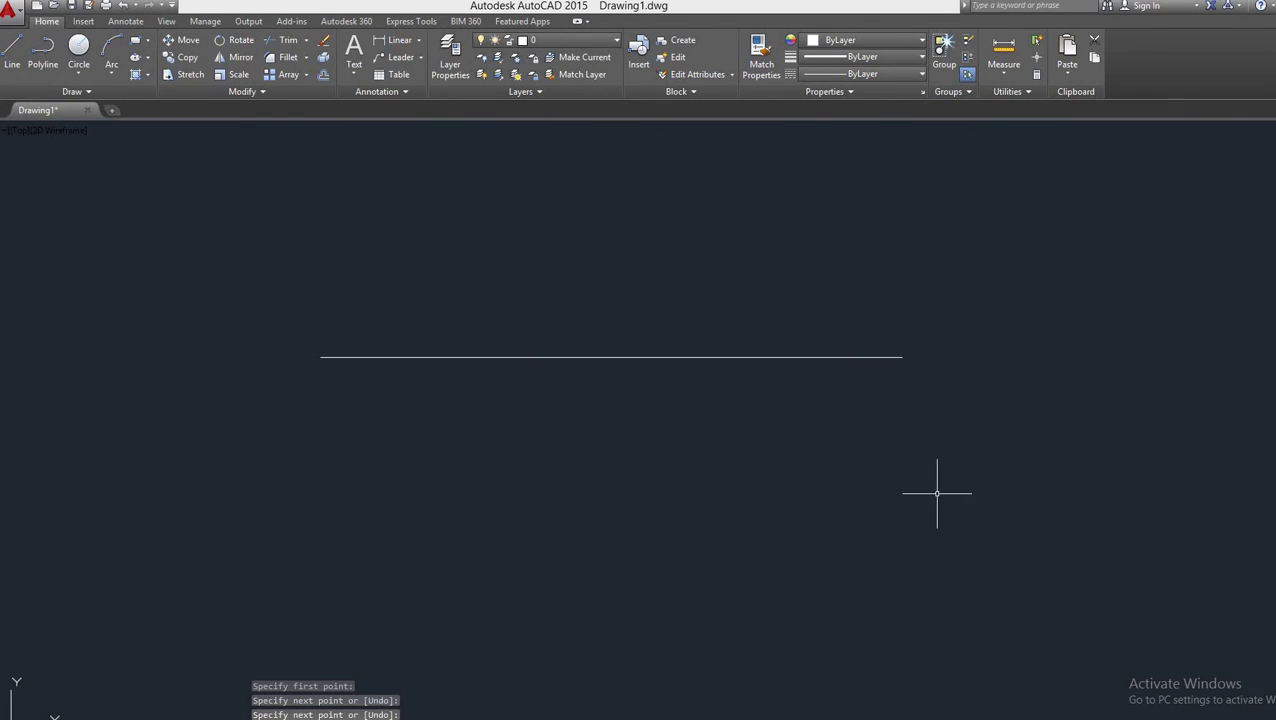
click(715, 356)
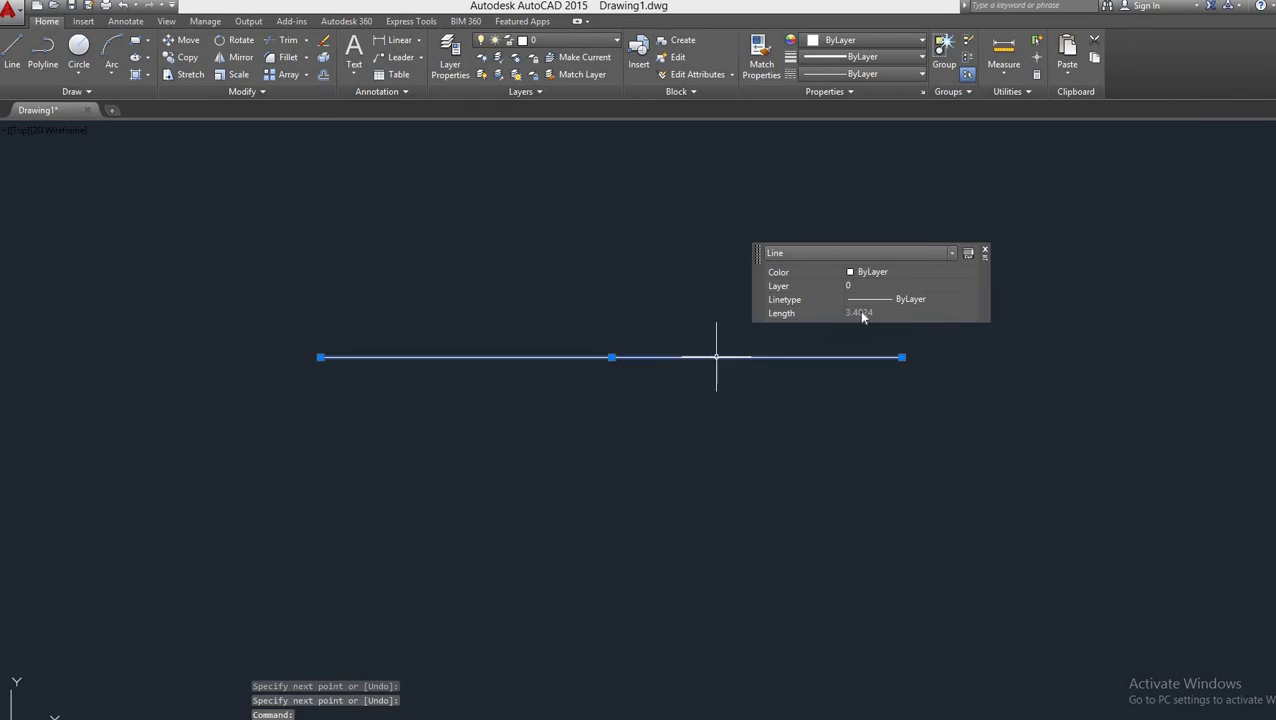
- Dismiss the linetype list and the line's quick properties, then reopen the Properties panel linetype list
click(906, 76)
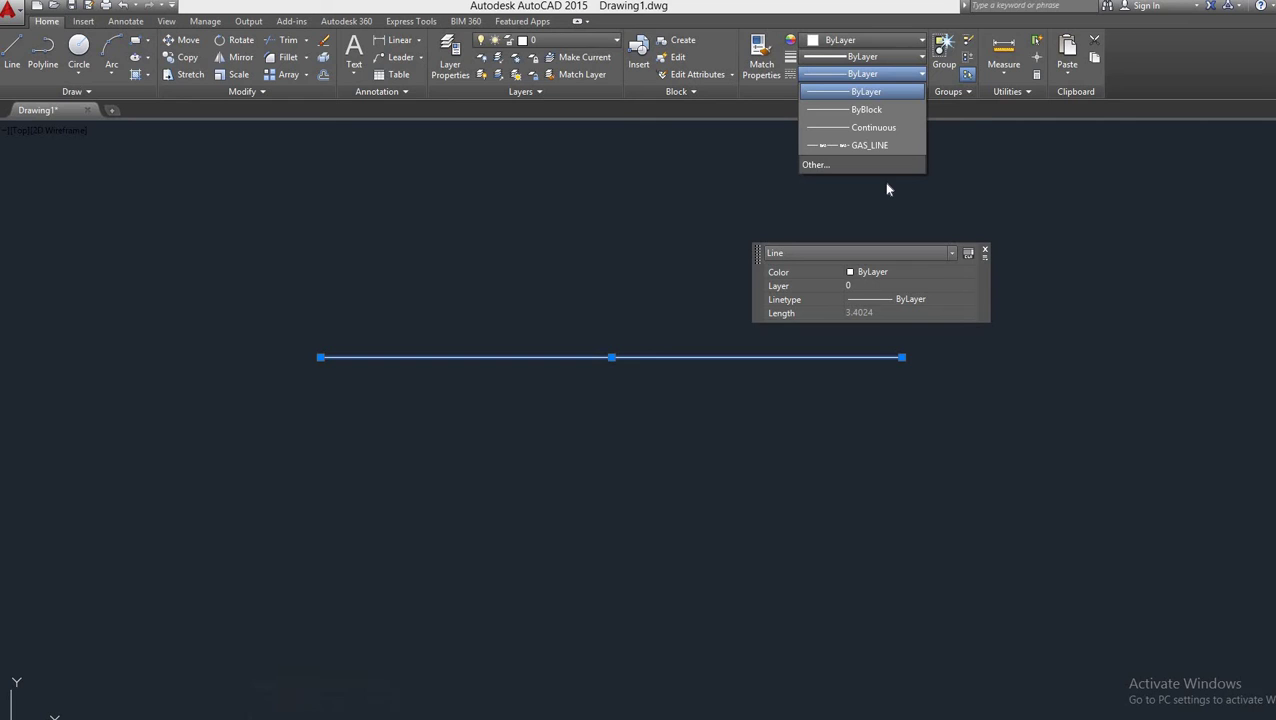
click(987, 187)
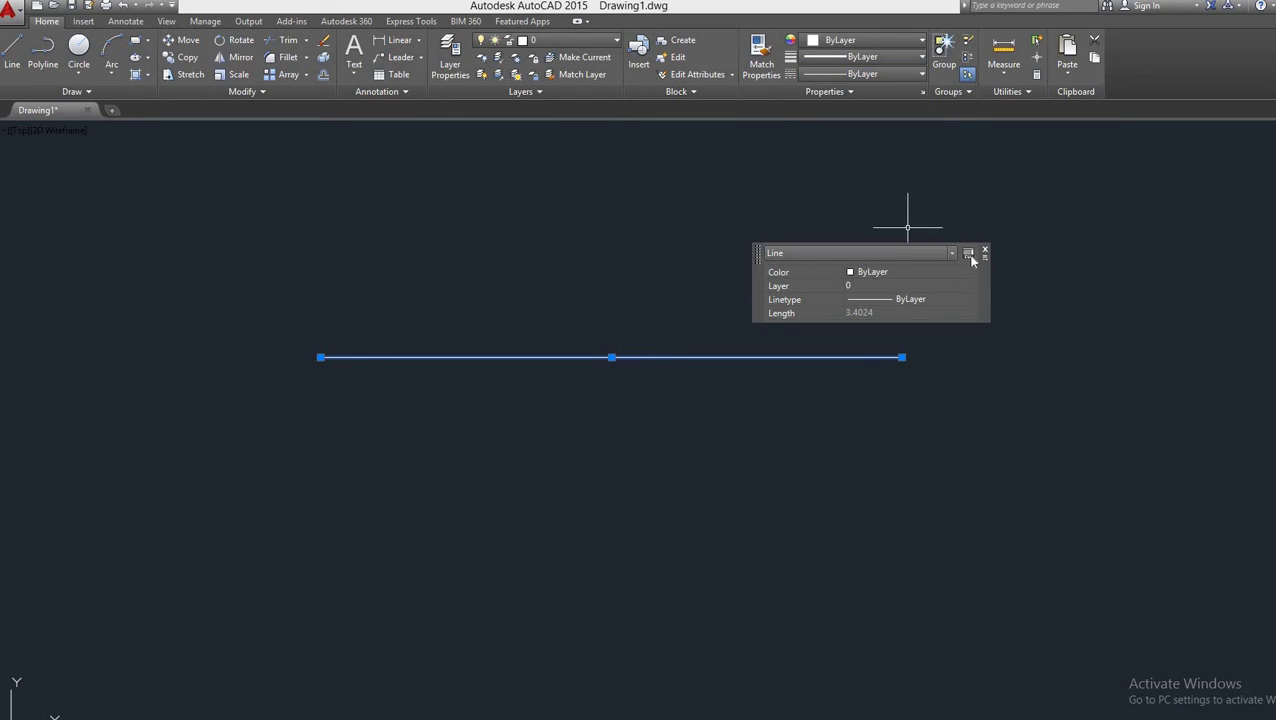
click(986, 253)
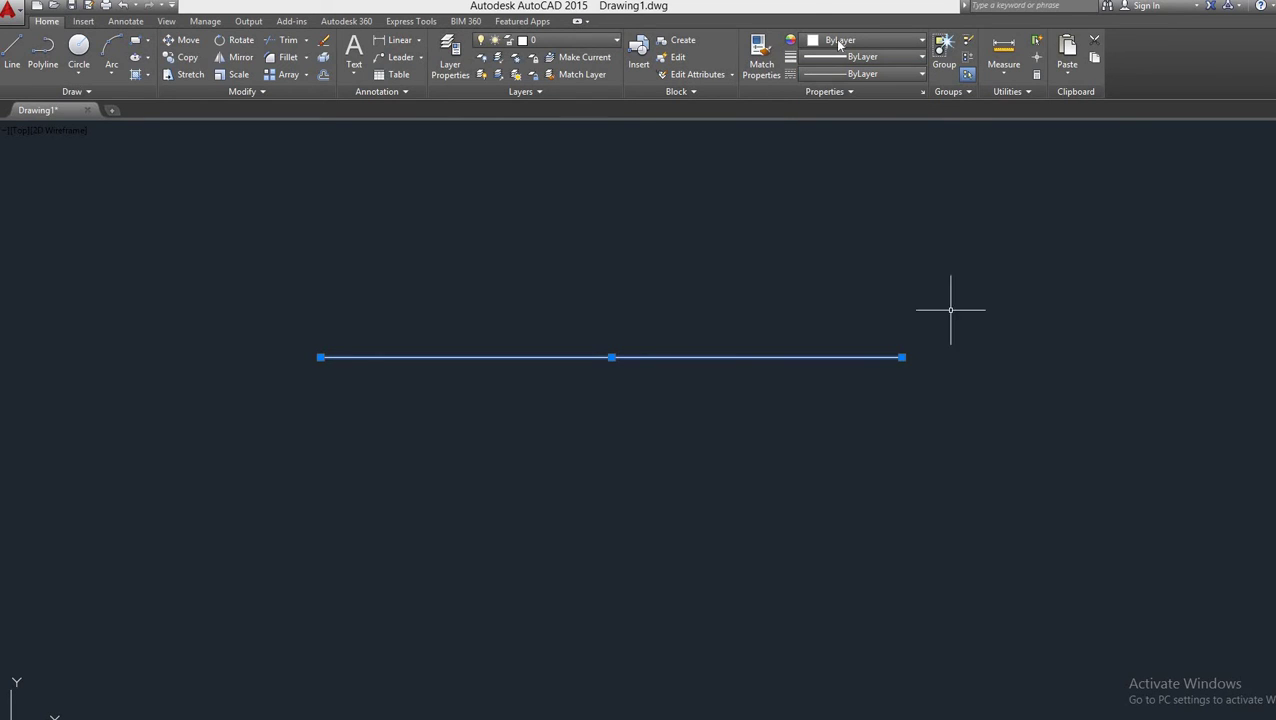
click(883, 73)
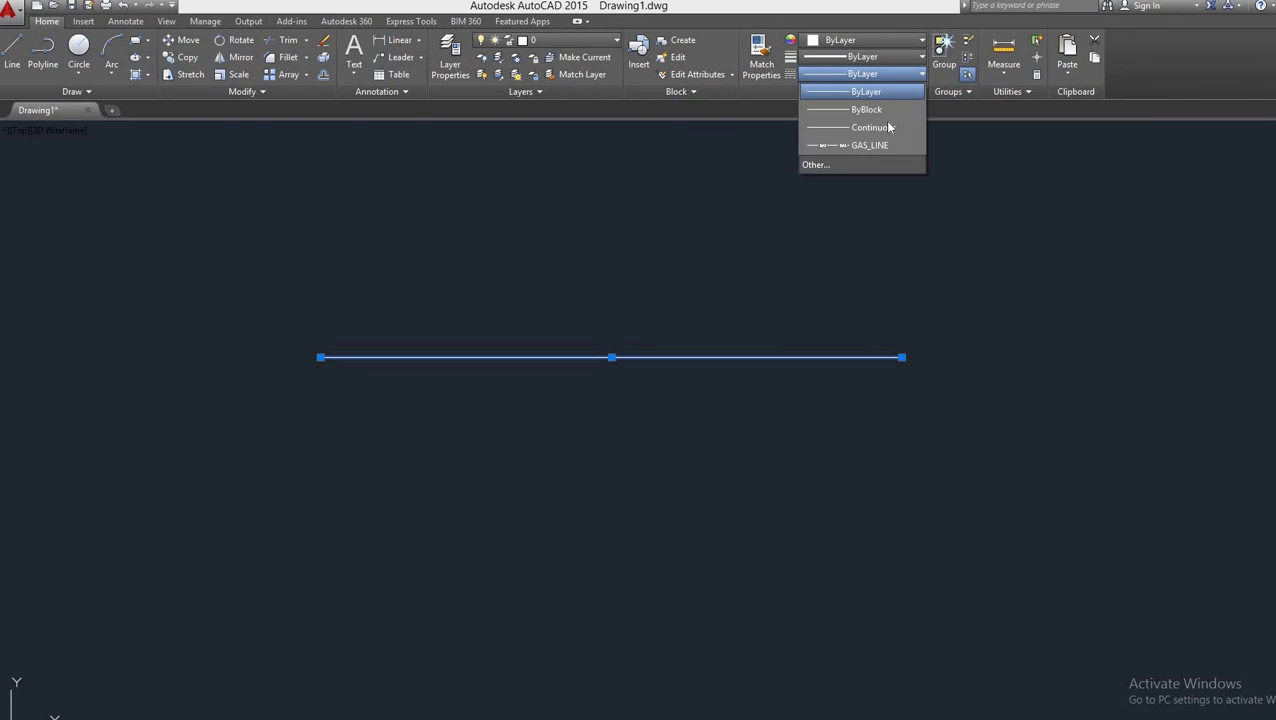
click(848, 162)
click(1126, 280)
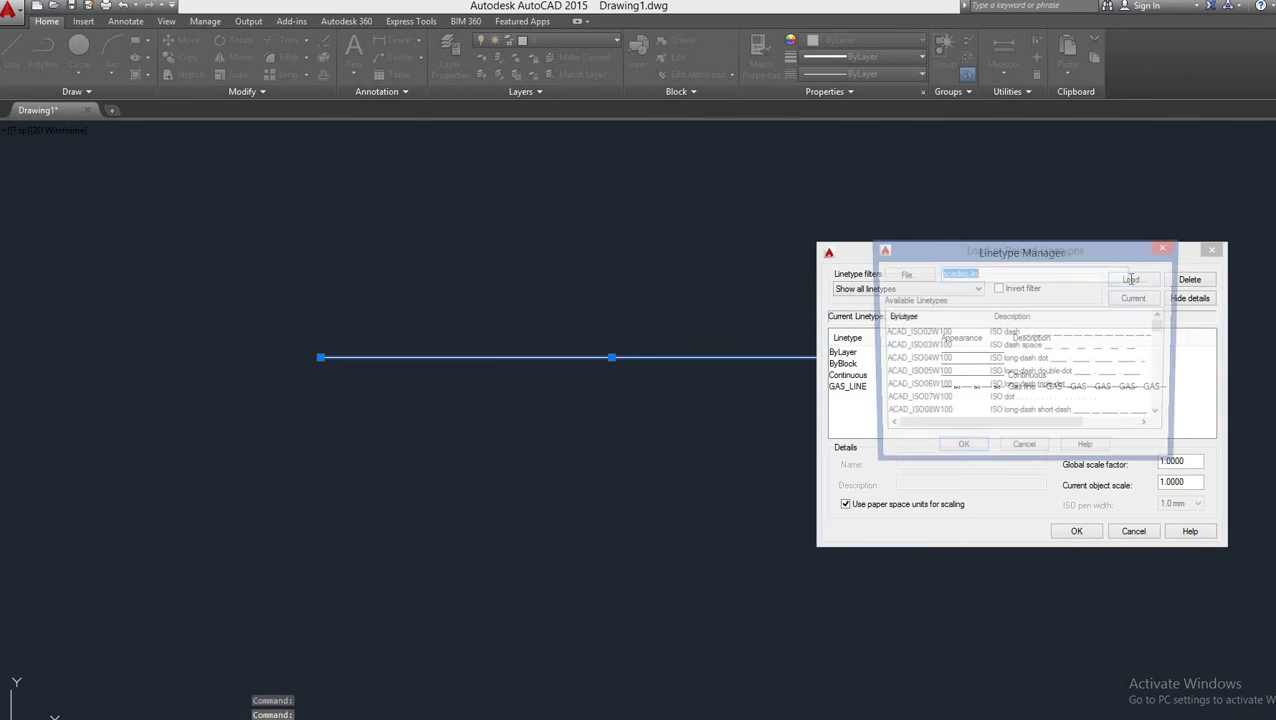
drag(1052, 260, 549, 192)
scroll(655, 265, down, 1)
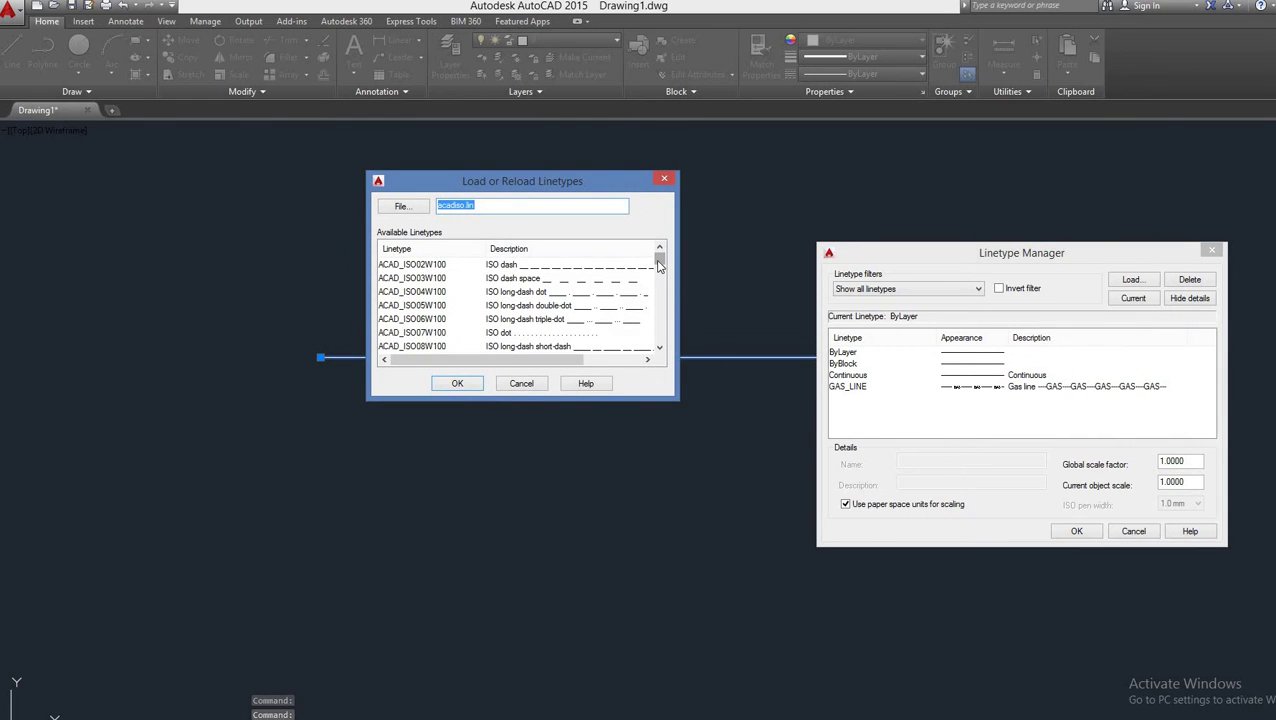
scroll(662, 291, down, 6)
scroll(662, 291, down, 6)
scroll(662, 291, down, 4)
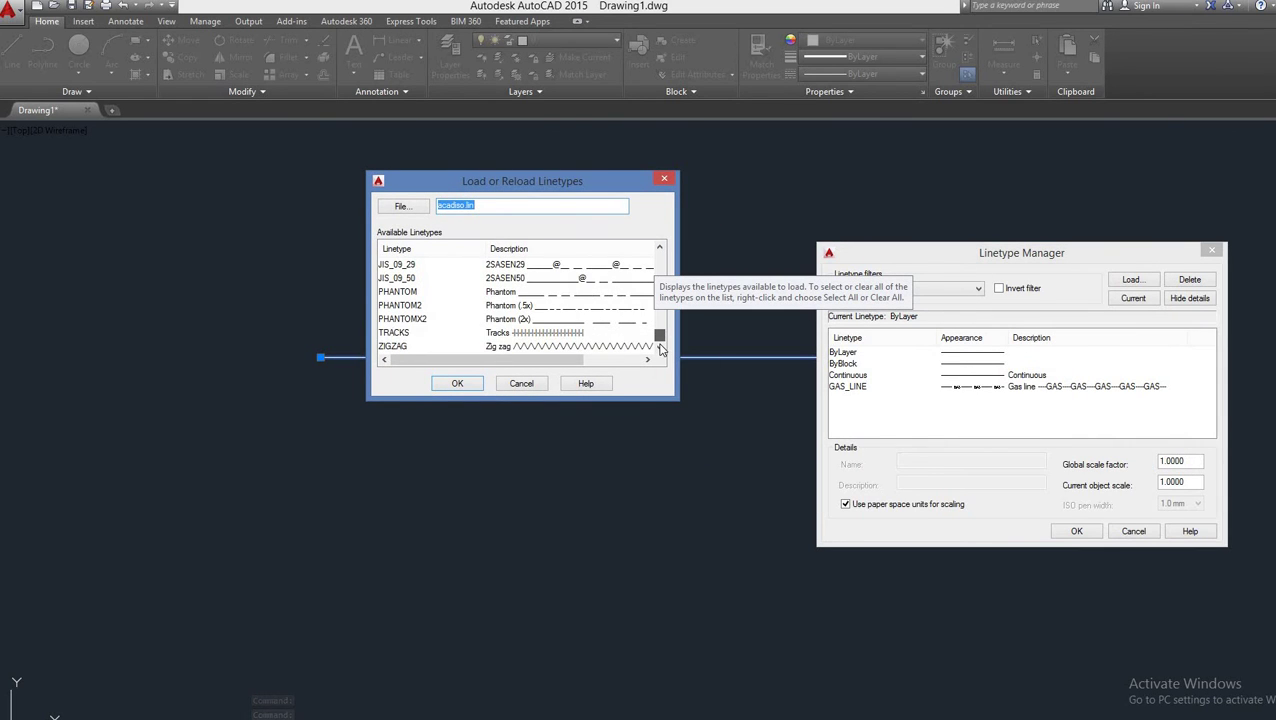
scroll(660, 345, up, 4)
scroll(659, 320, up, 5)
scroll(658, 295, up, 4)
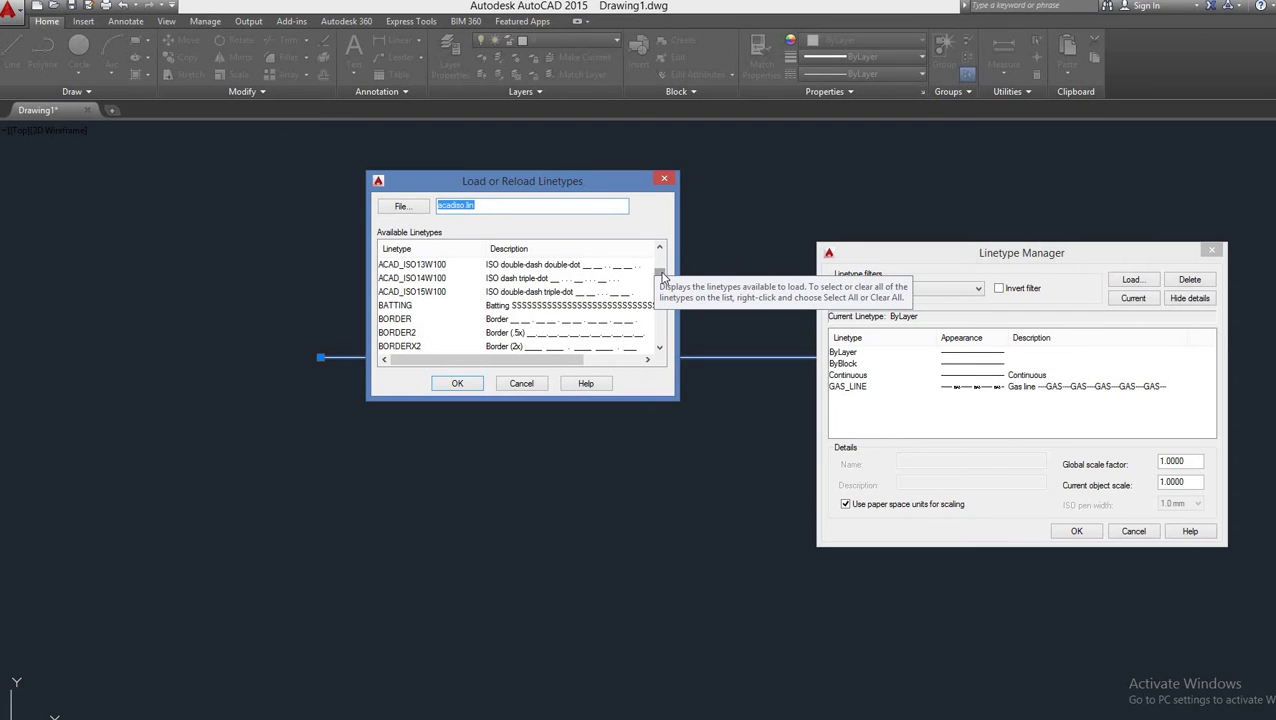
mouse_move(662, 275)
mouse_down()
mouse_move(662, 259)
mouse_move(659, 320)
mouse_up()
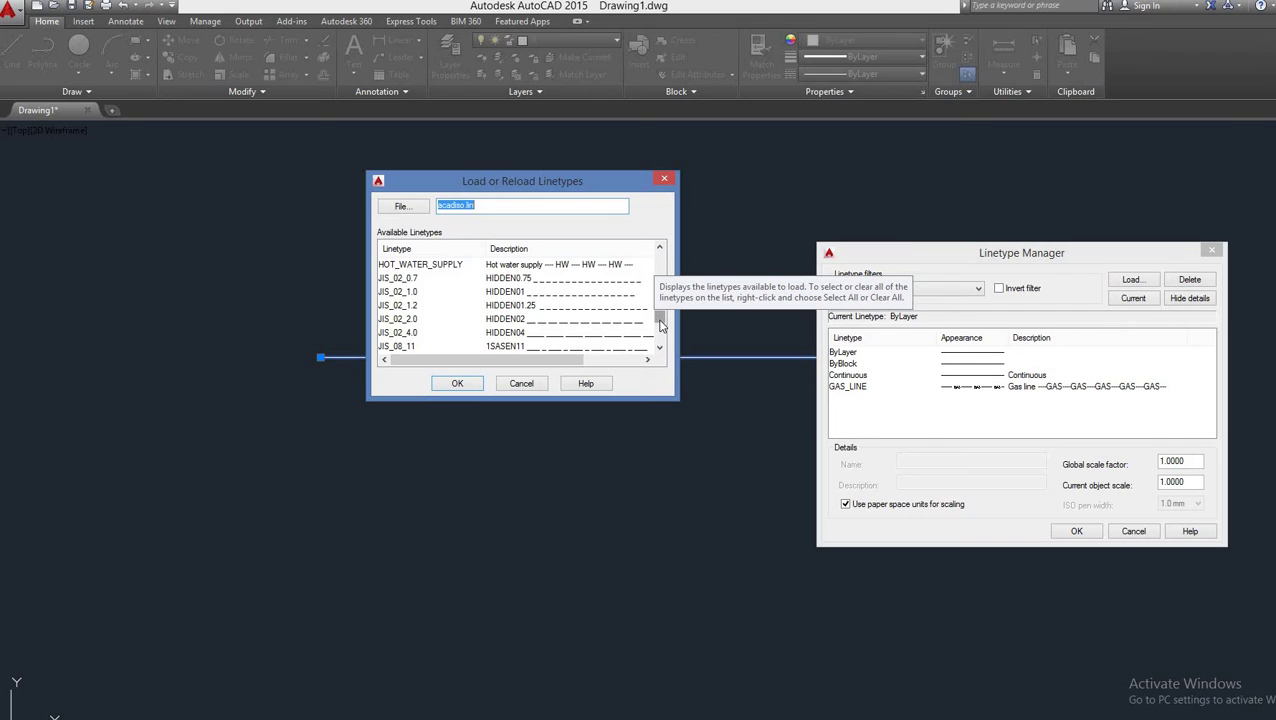
mouse_move(659, 325)
mouse_down()
mouse_move(660, 347)
mouse_move(660, 311)
mouse_up()
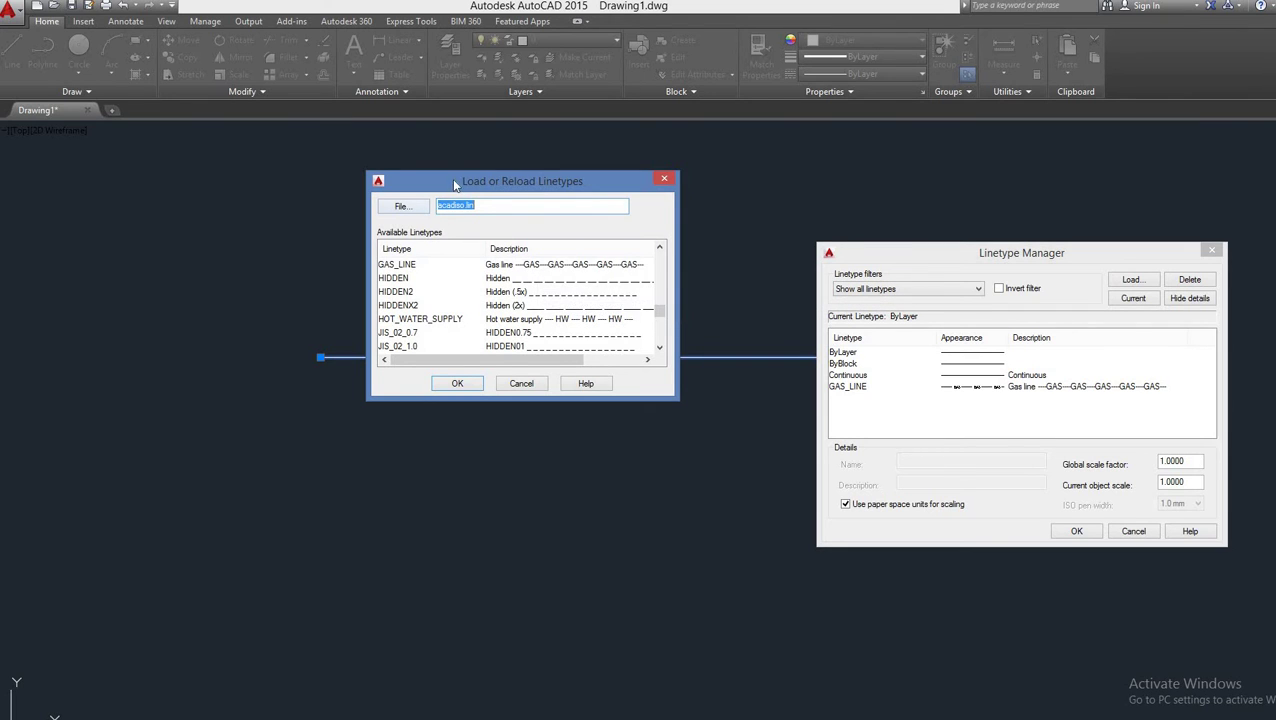
drag(455, 182, 522, 209)
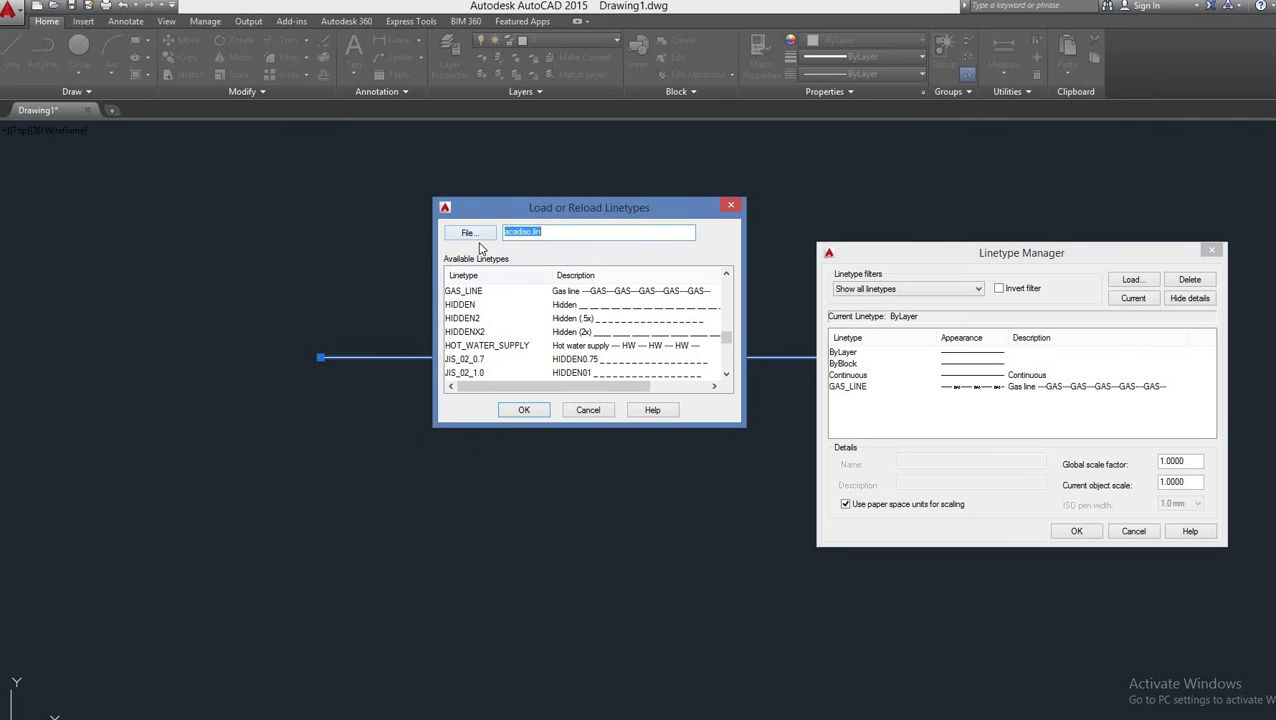
- Switch the linetype loader to acad.lin from the Support folder and select its full path
click(470, 233)
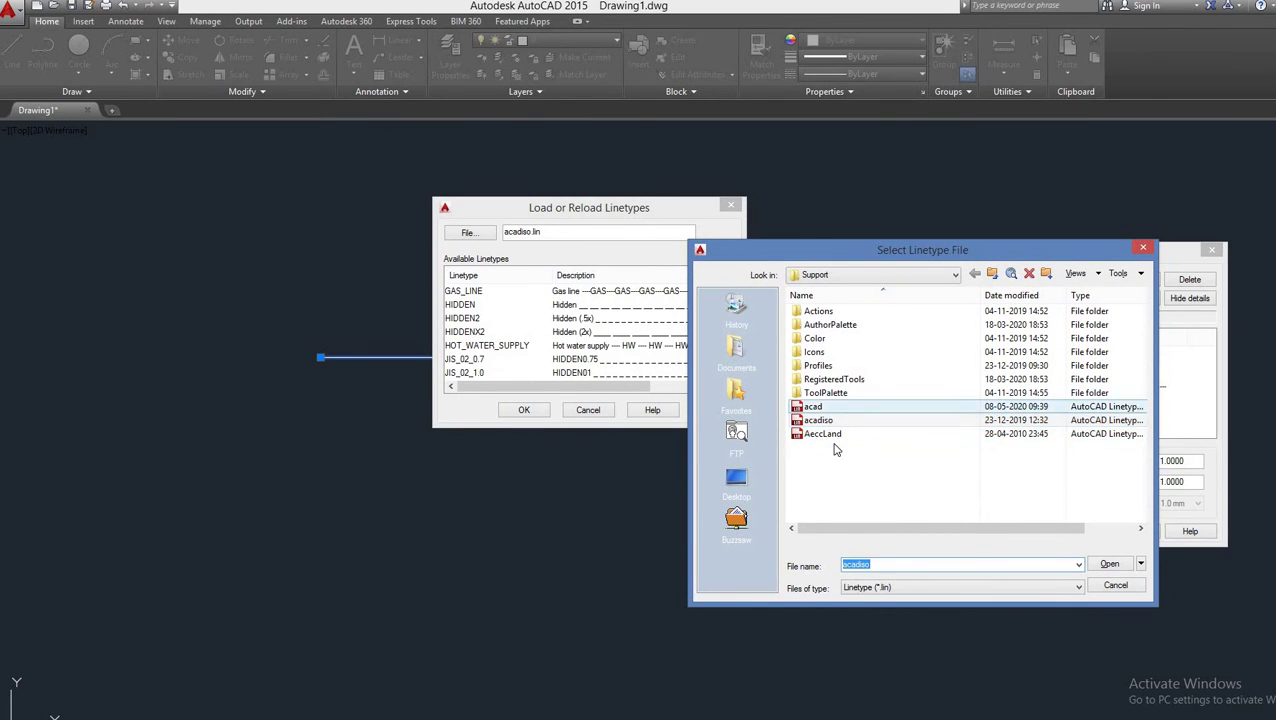
double_click(840, 411)
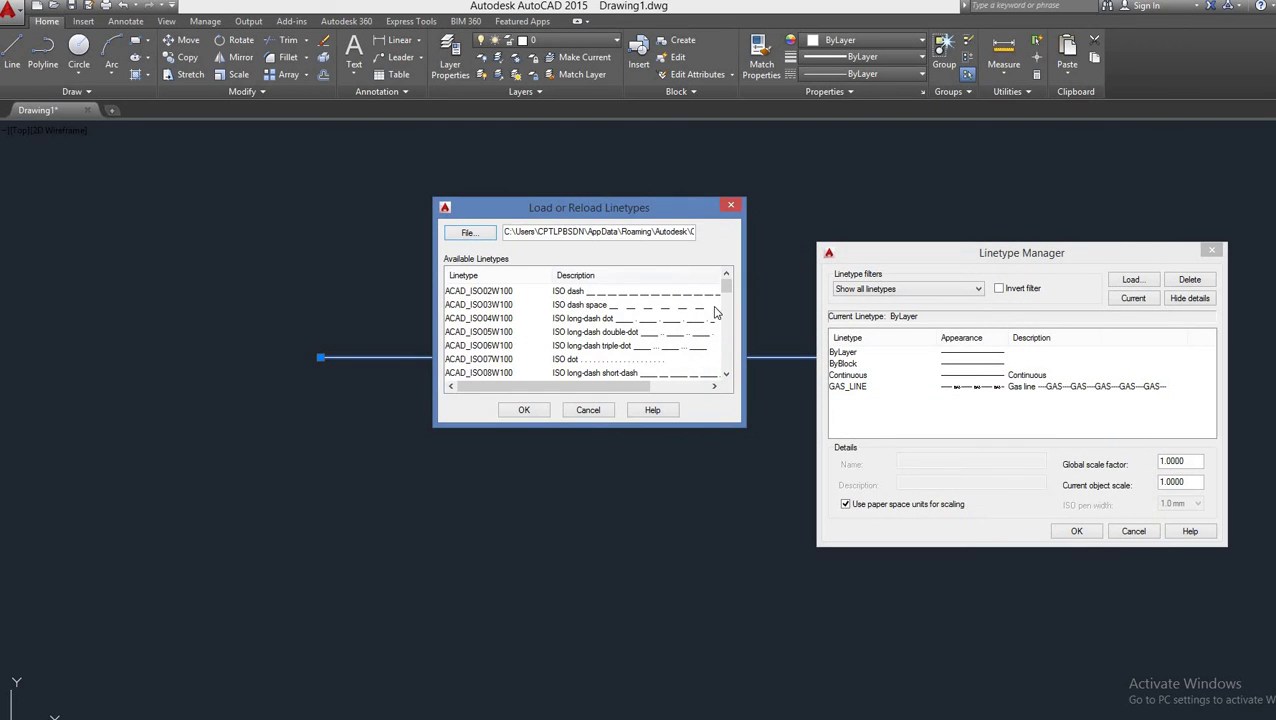
scroll(727, 310, down, 2)
drag(727, 296, 727, 372)
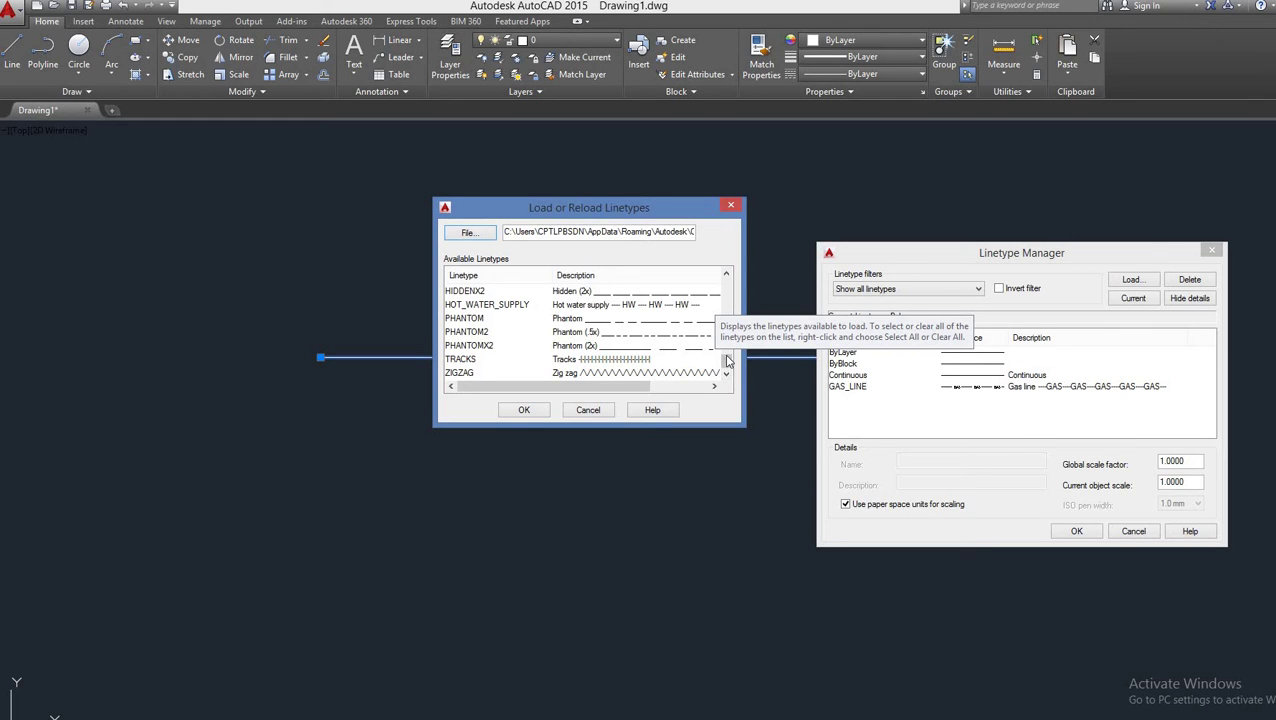
drag(727, 366, 727, 285)
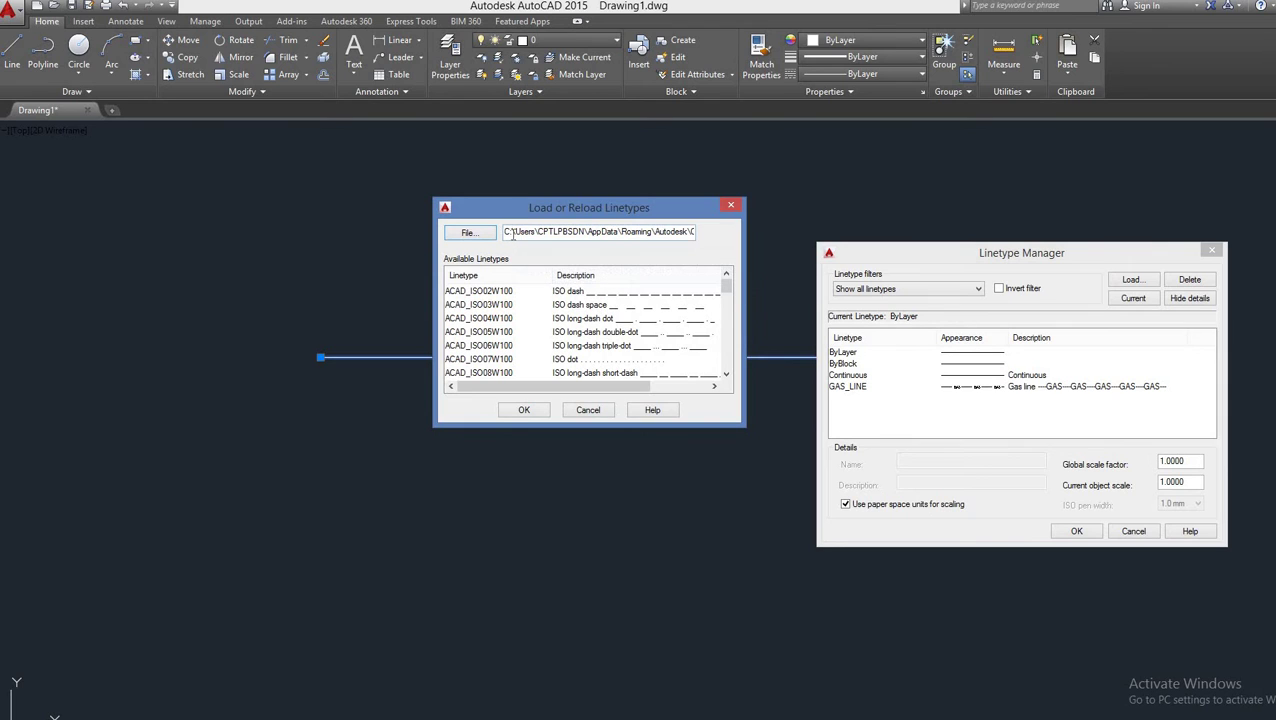
drag(506, 231, 751, 225)
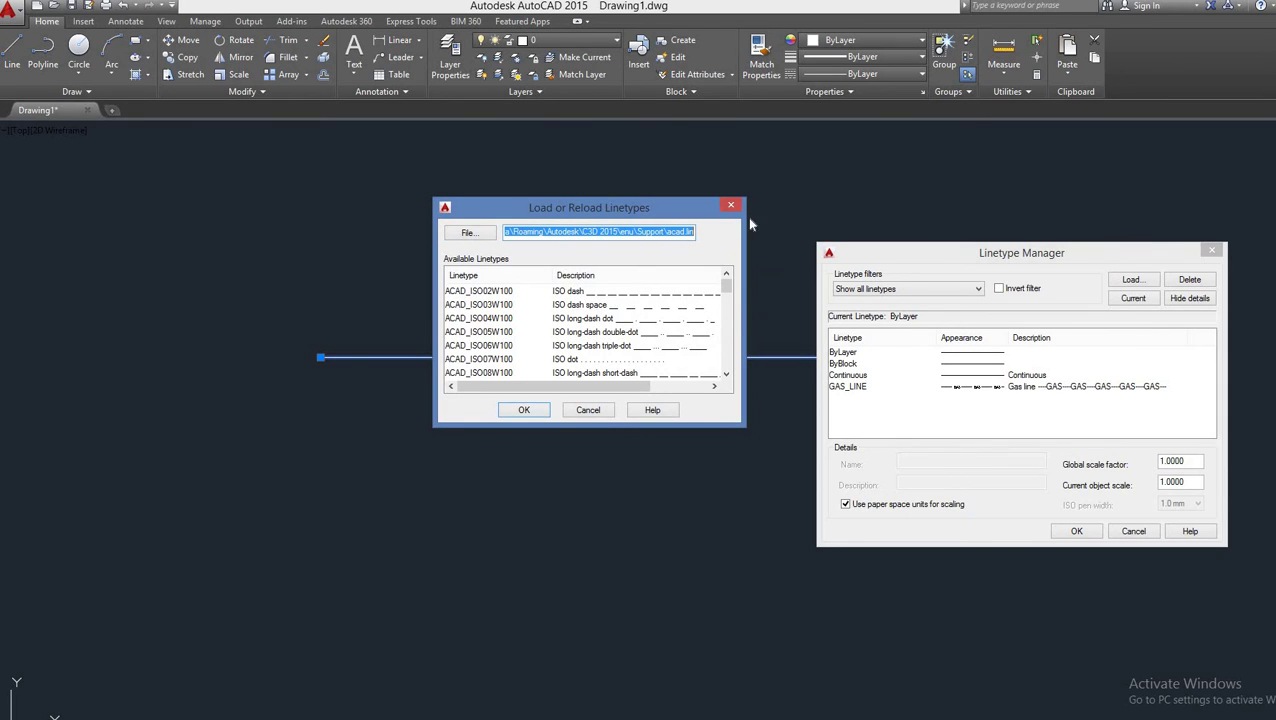
- Copy the acad.lin file path and switch to File Explorer
right_click(634, 228)
click(666, 270)
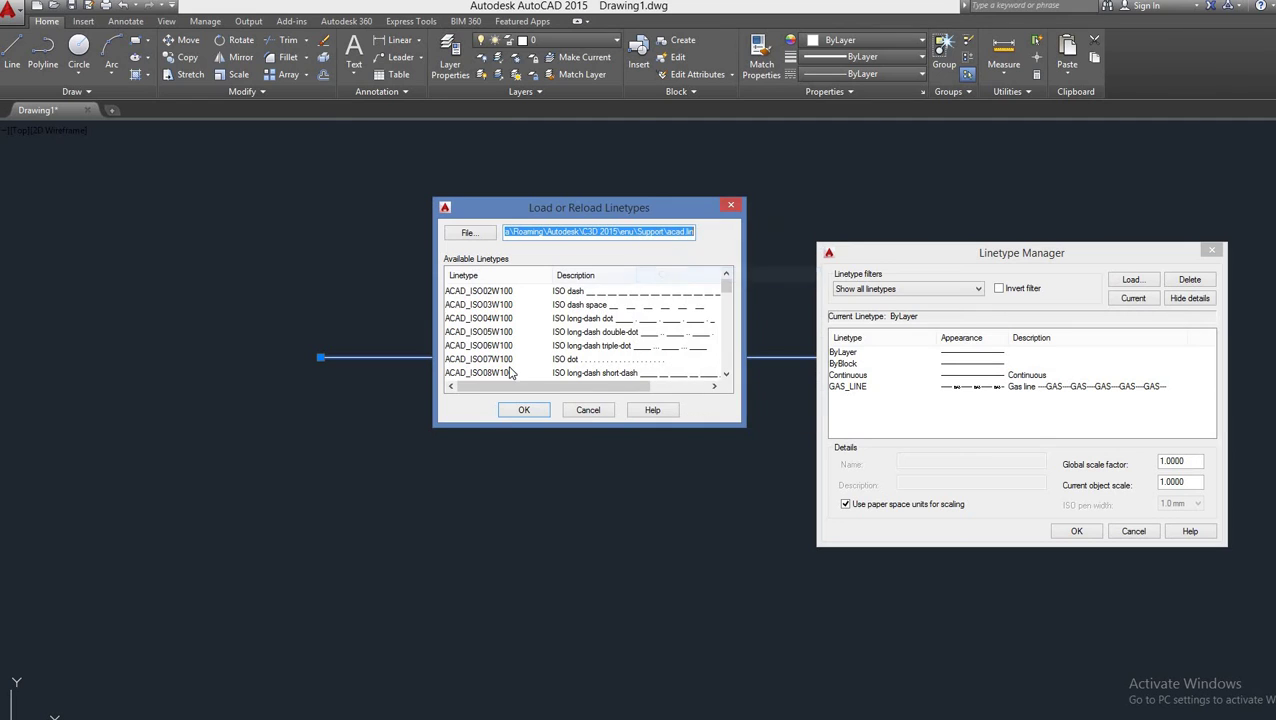
key(alt+Tab)
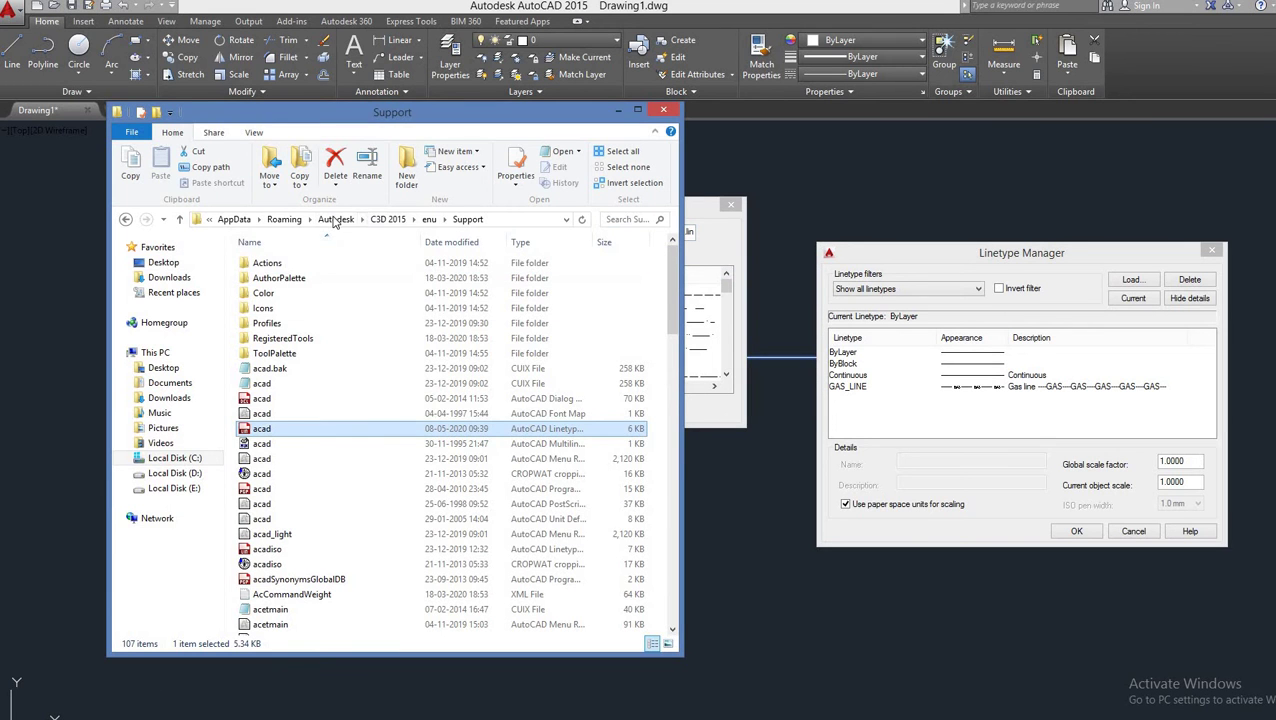
- Paste the acad.lin path into Explorer's address bar at This PC to open it in Notepad
click(327, 224)
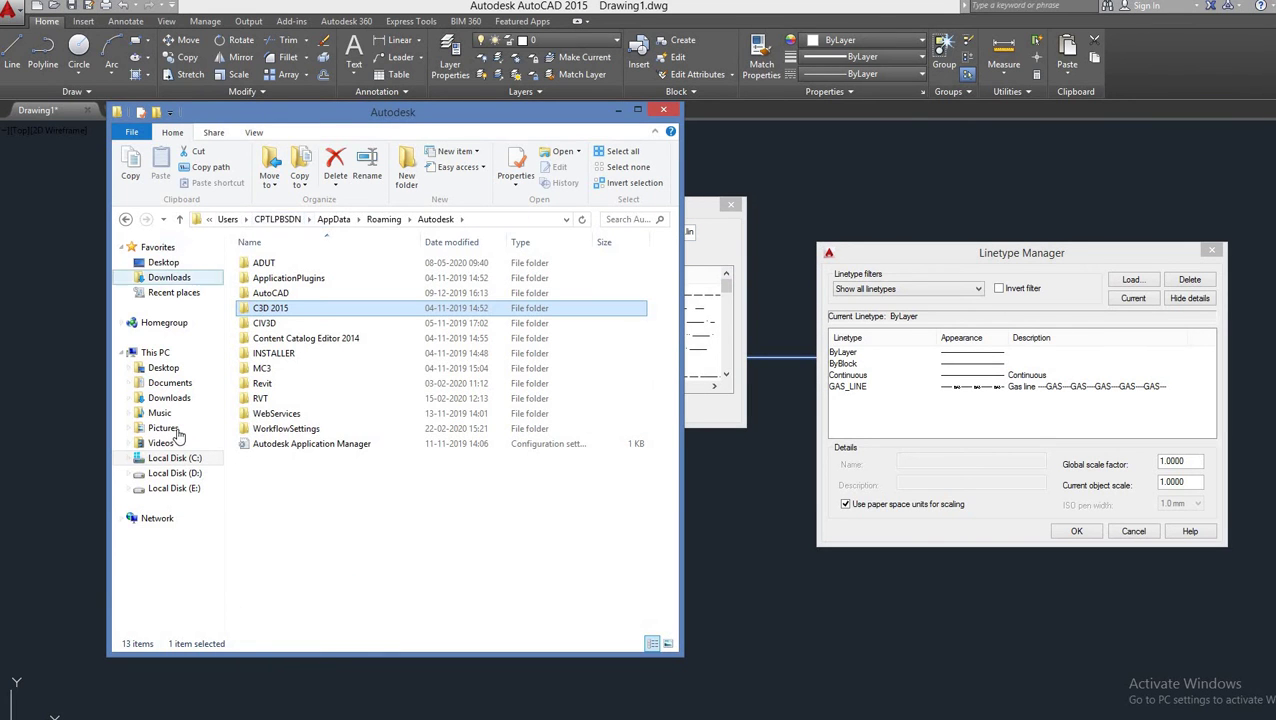
click(155, 352)
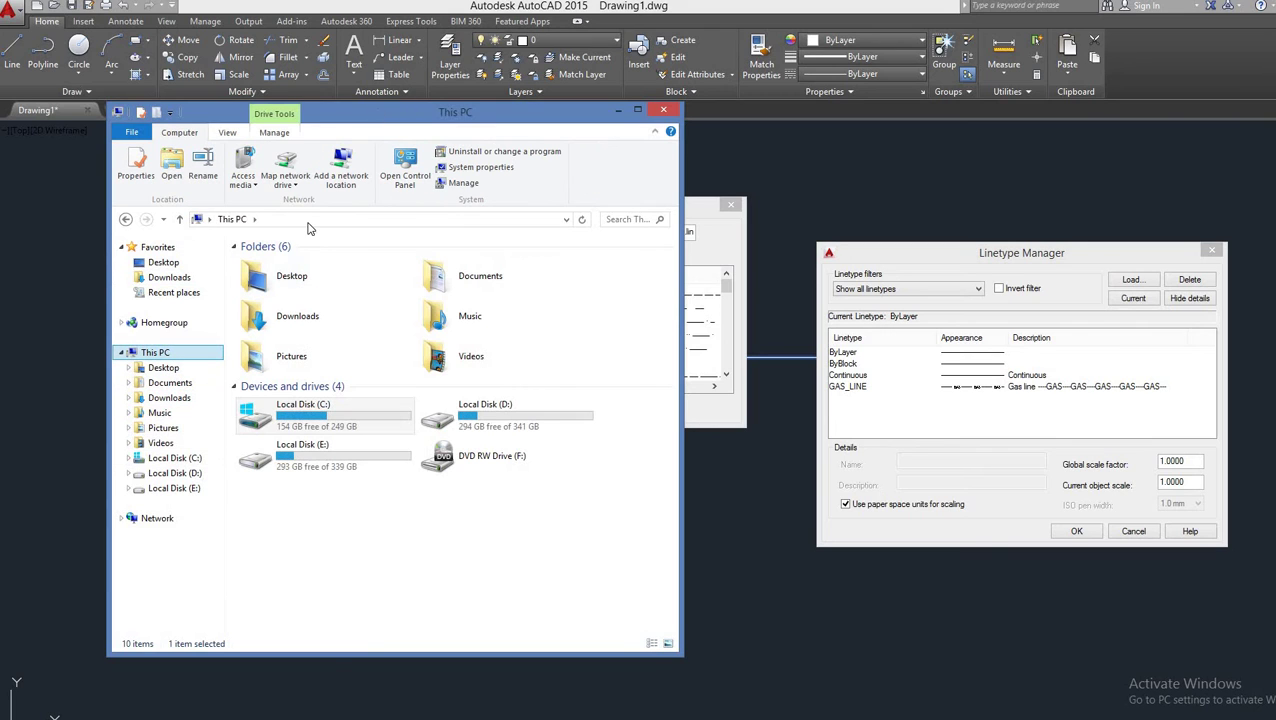
click(309, 218)
key(ctrl+v)
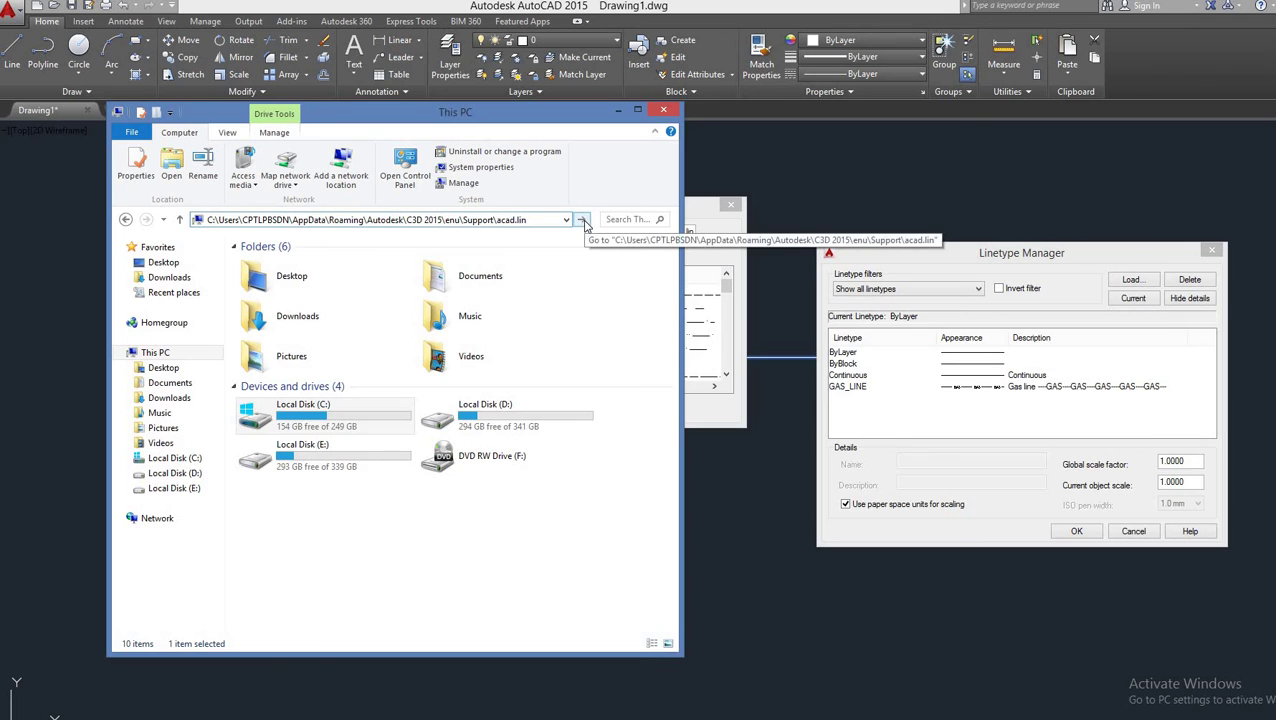
click(583, 220)
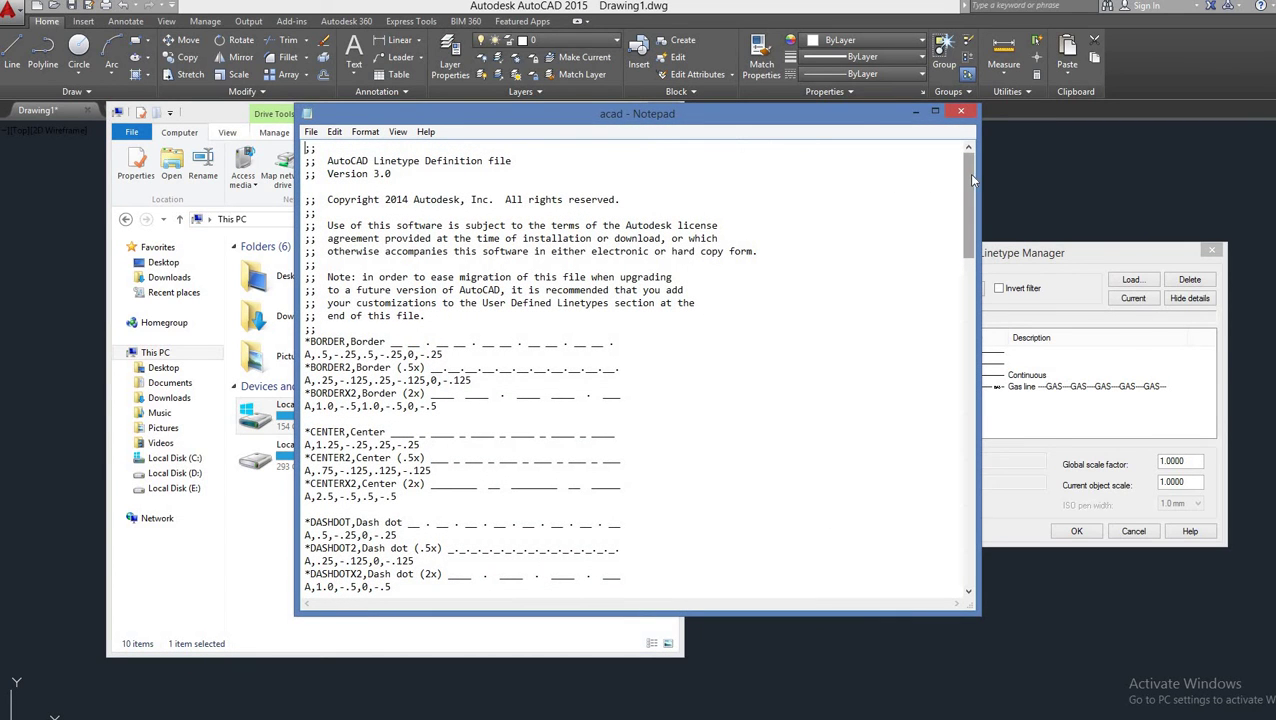
mouse_move(968, 173)
mouse_down()
mouse_move(970, 505)
mouse_move(984, 213)
mouse_move(970, 190)
mouse_up()
- Close Notepad and browse from Local Disk (C:) through Users and the profile into AppData\Roaming
click(960, 110)
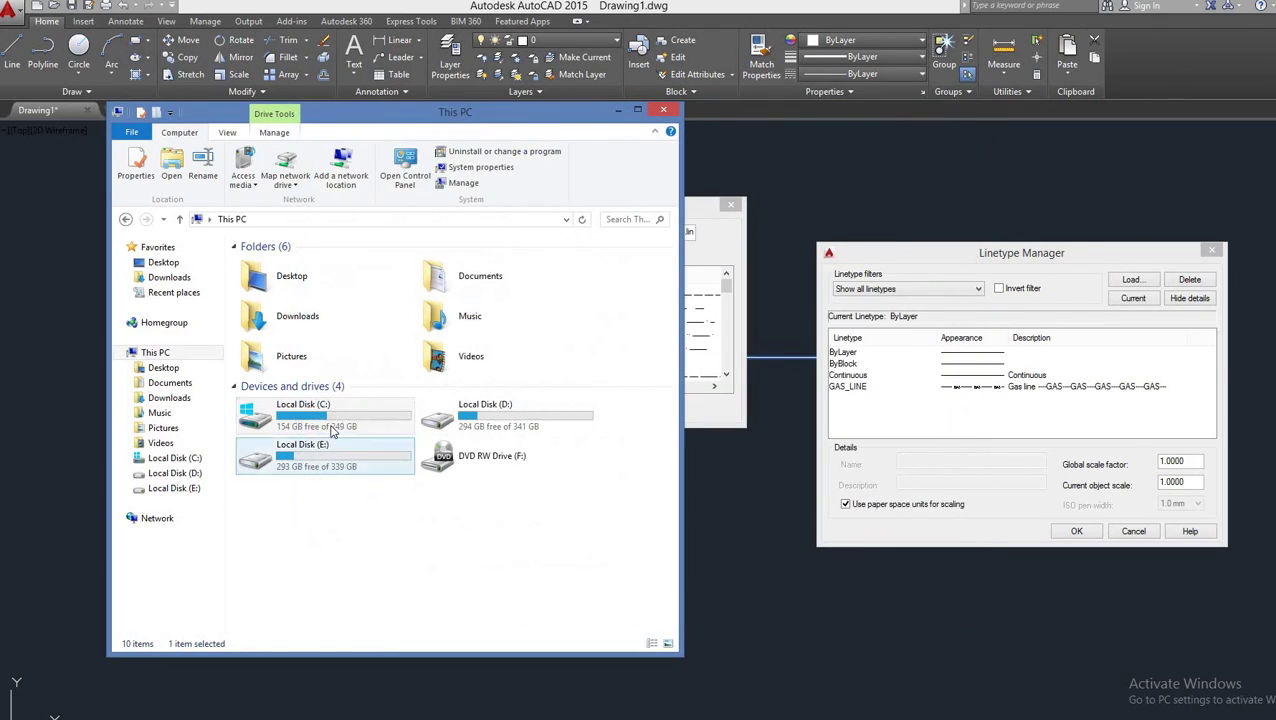
double_click(335, 425)
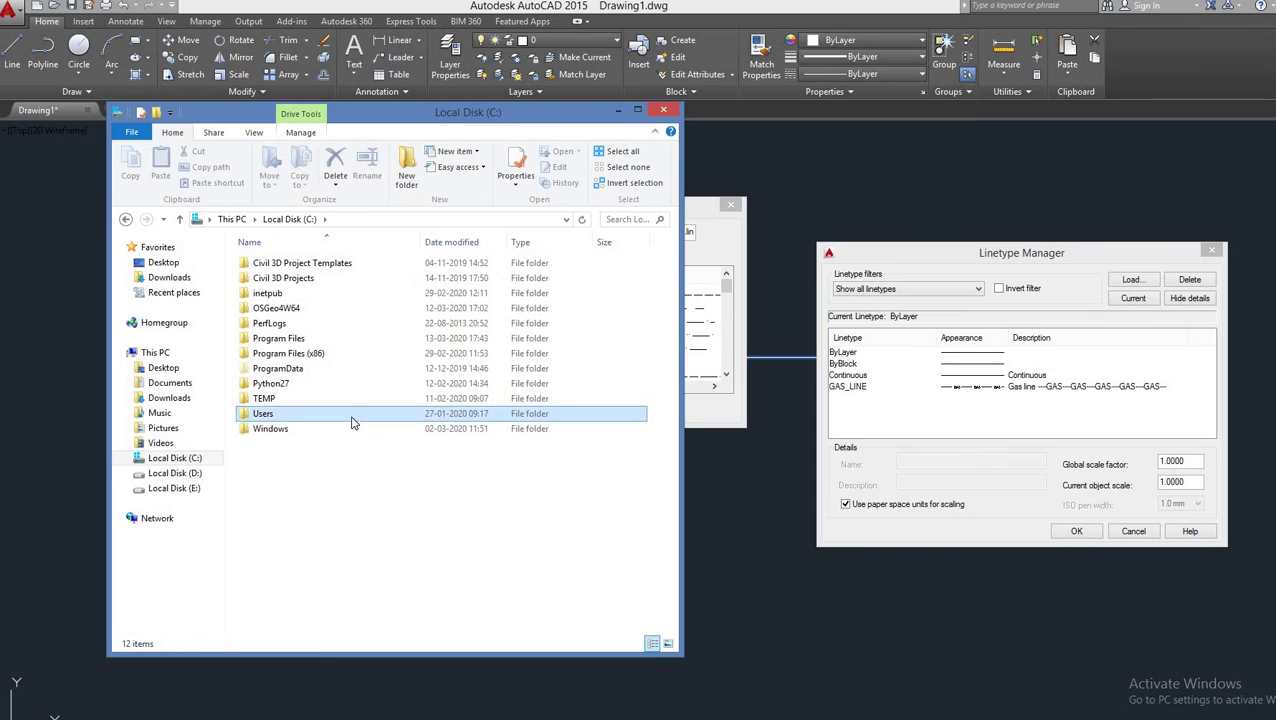
double_click(351, 423)
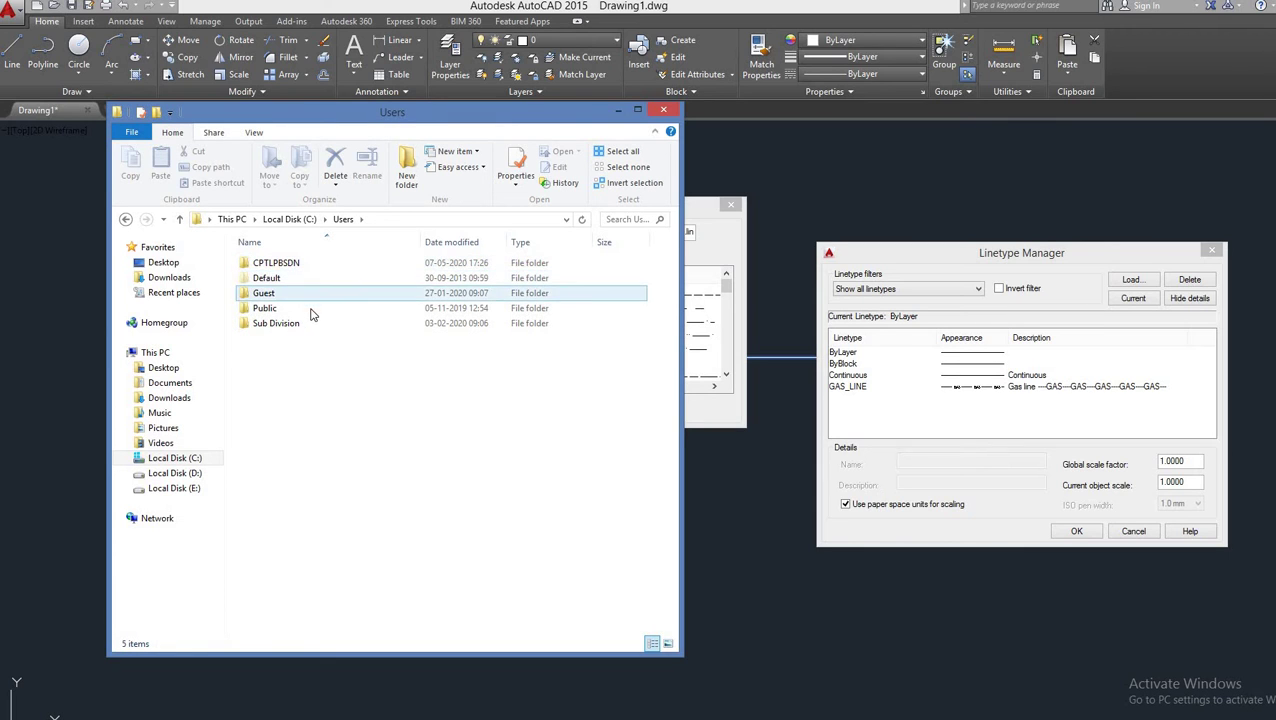
double_click(325, 263)
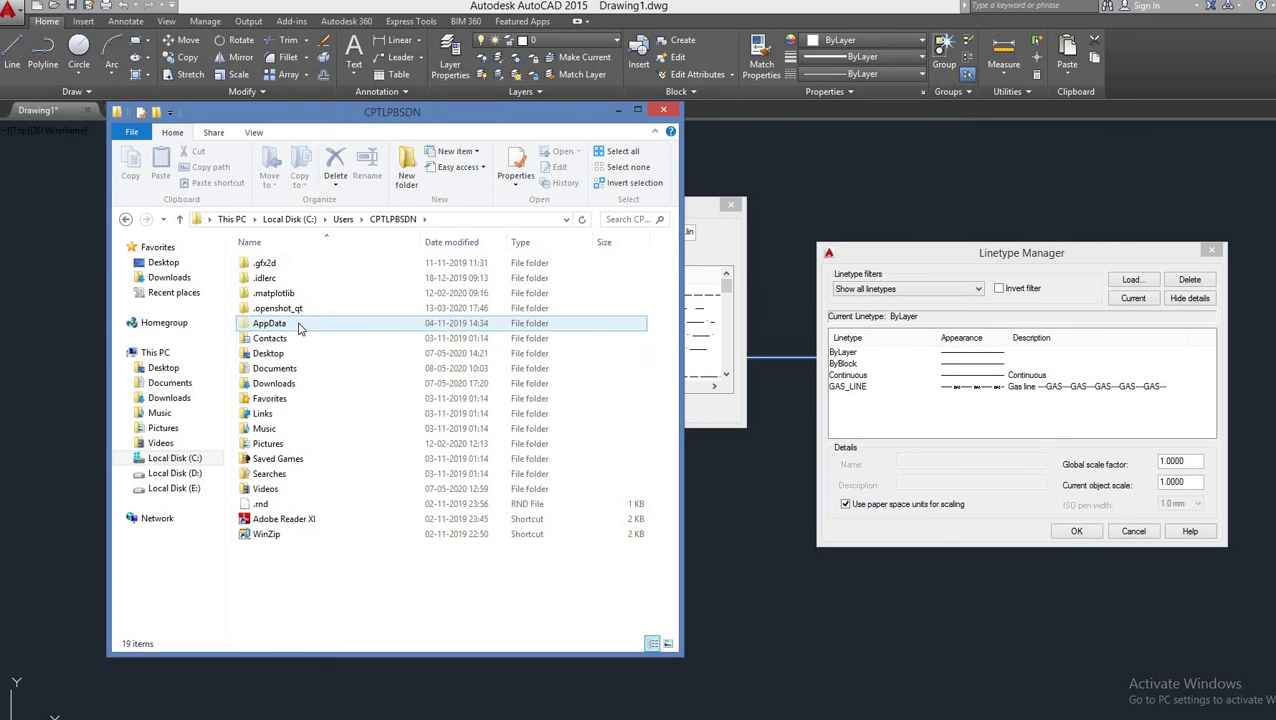
double_click(298, 326)
double_click(300, 293)
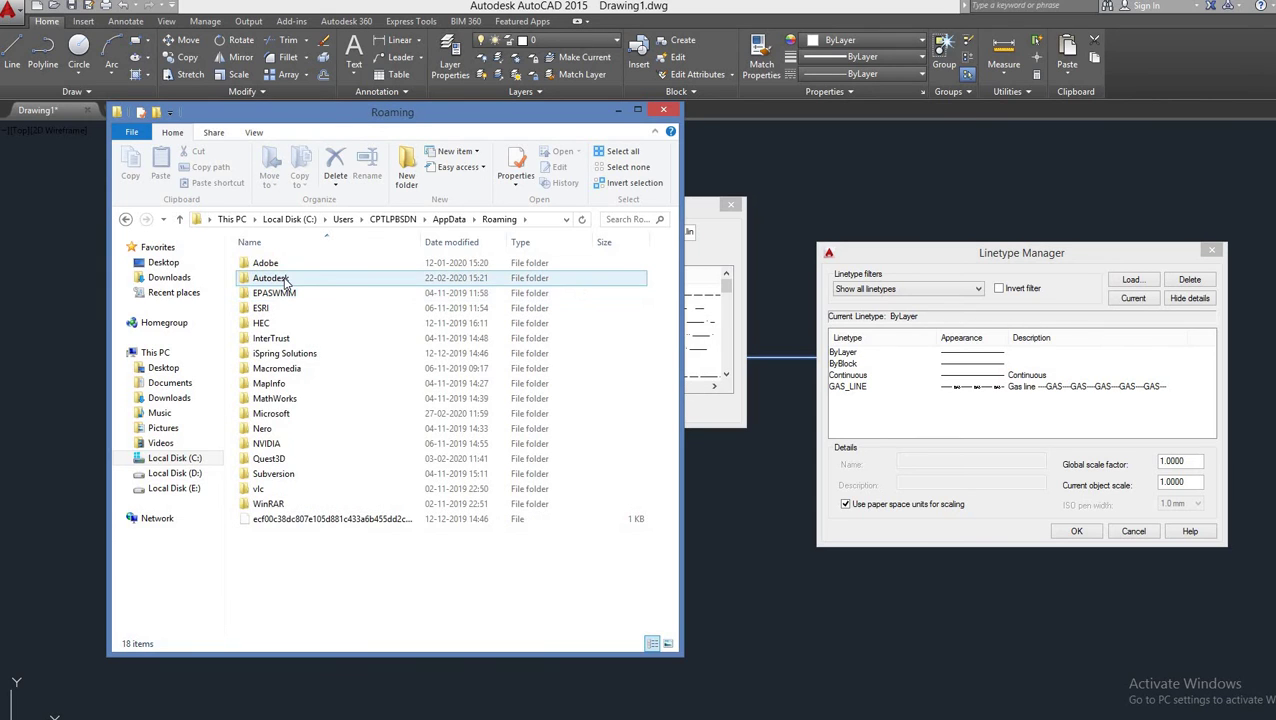
- Go through Autodesk > C3D 2015 > enu > Support and open the acad linetype file
double_click(285, 280)
double_click(295, 300)
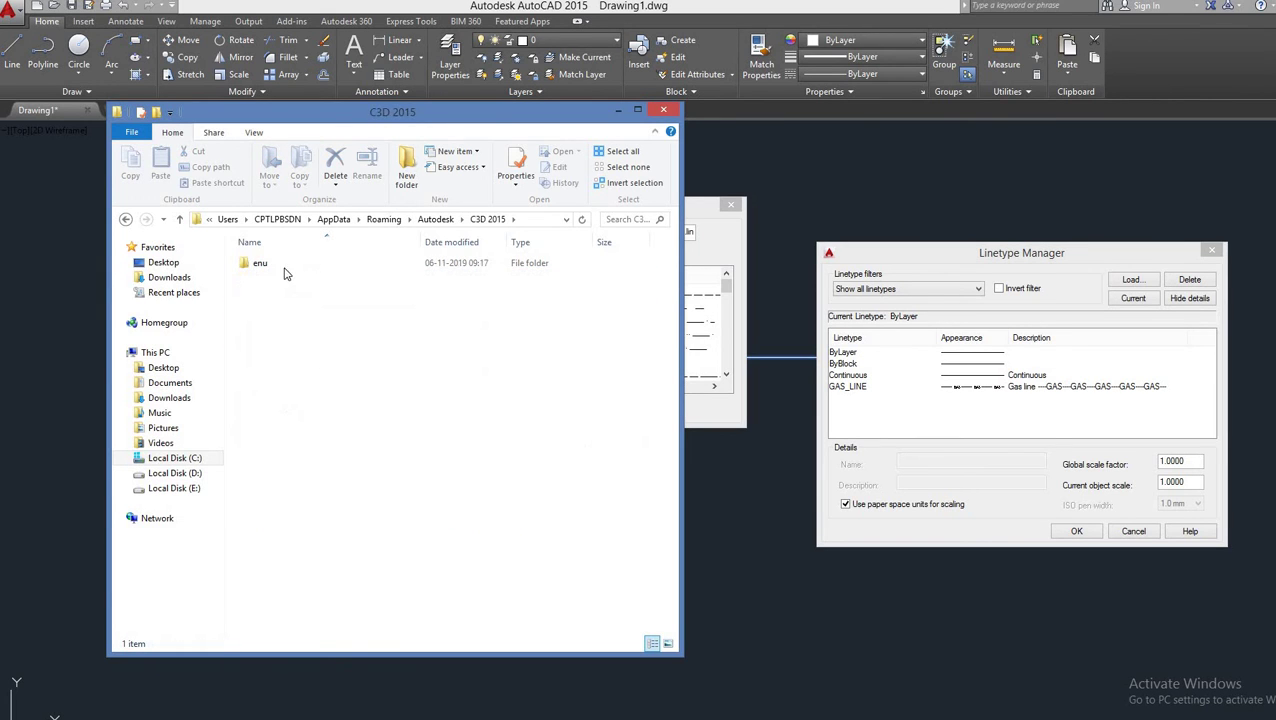
double_click(270, 263)
double_click(315, 368)
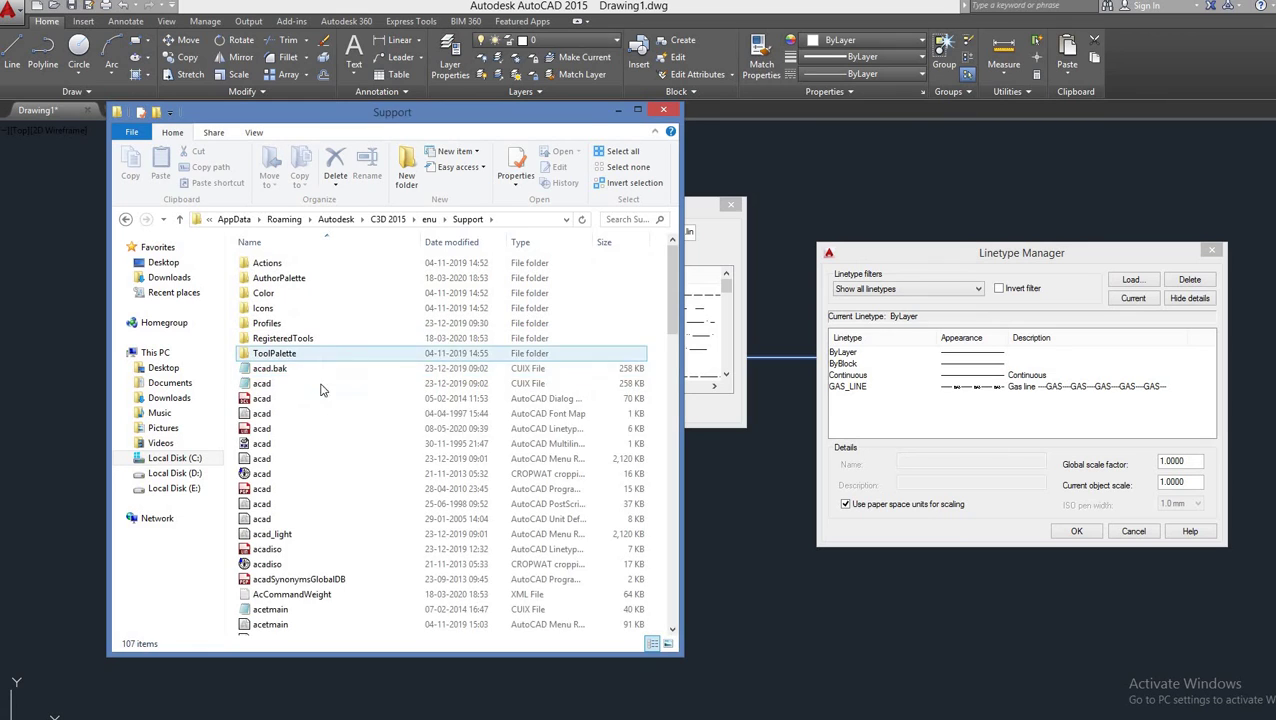
click(548, 430)
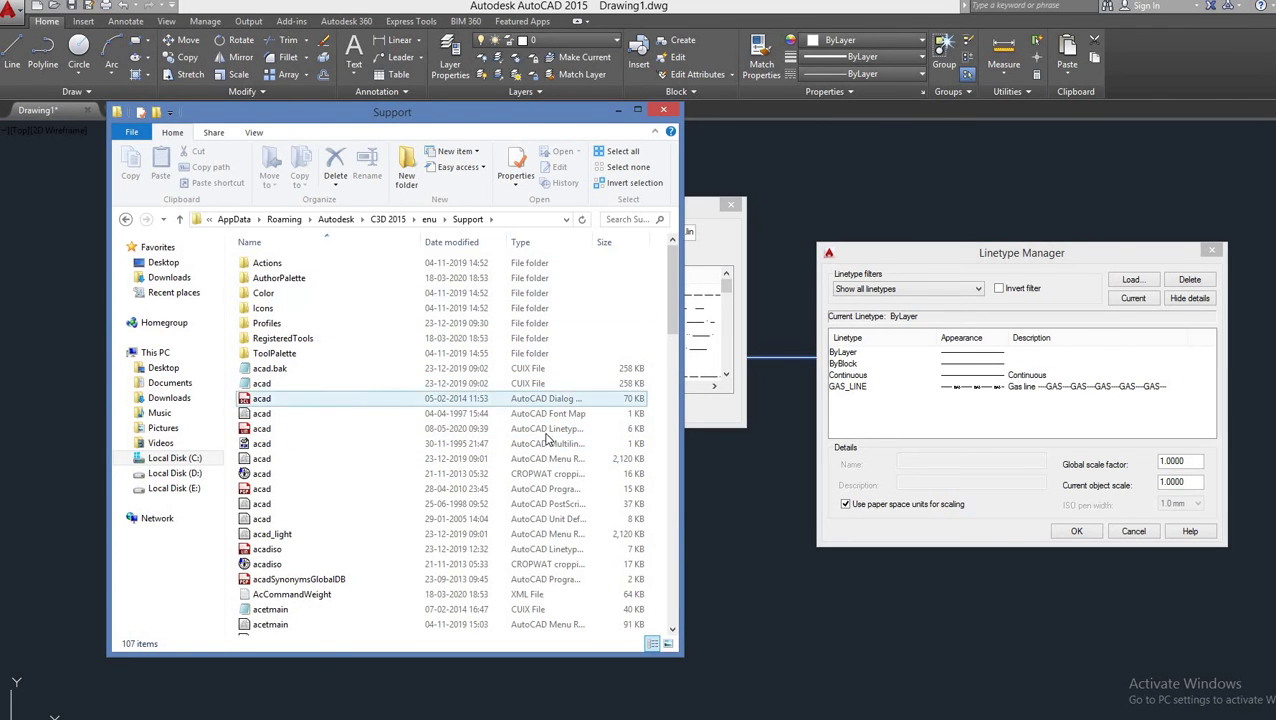
double_click(553, 430)
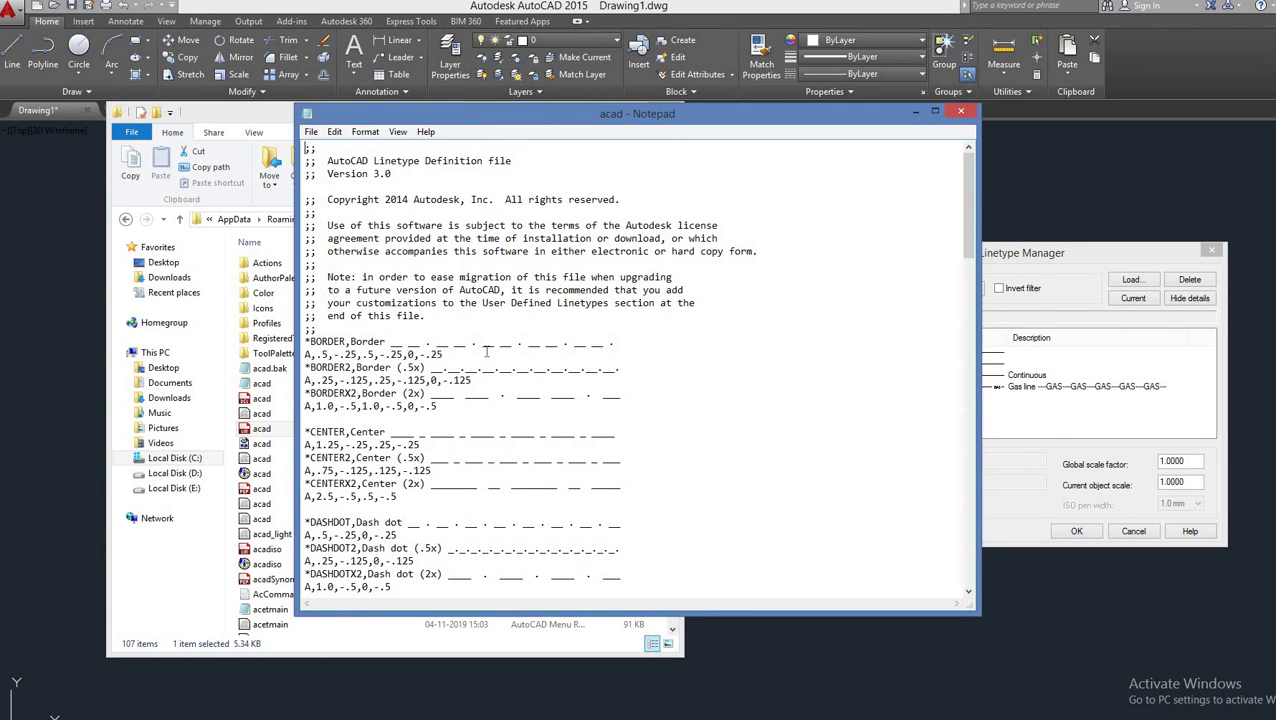
- Scroll to the end of acad.lin and highlight both lines of the *GAS_LINE definition
drag(500, 113, 600, 125)
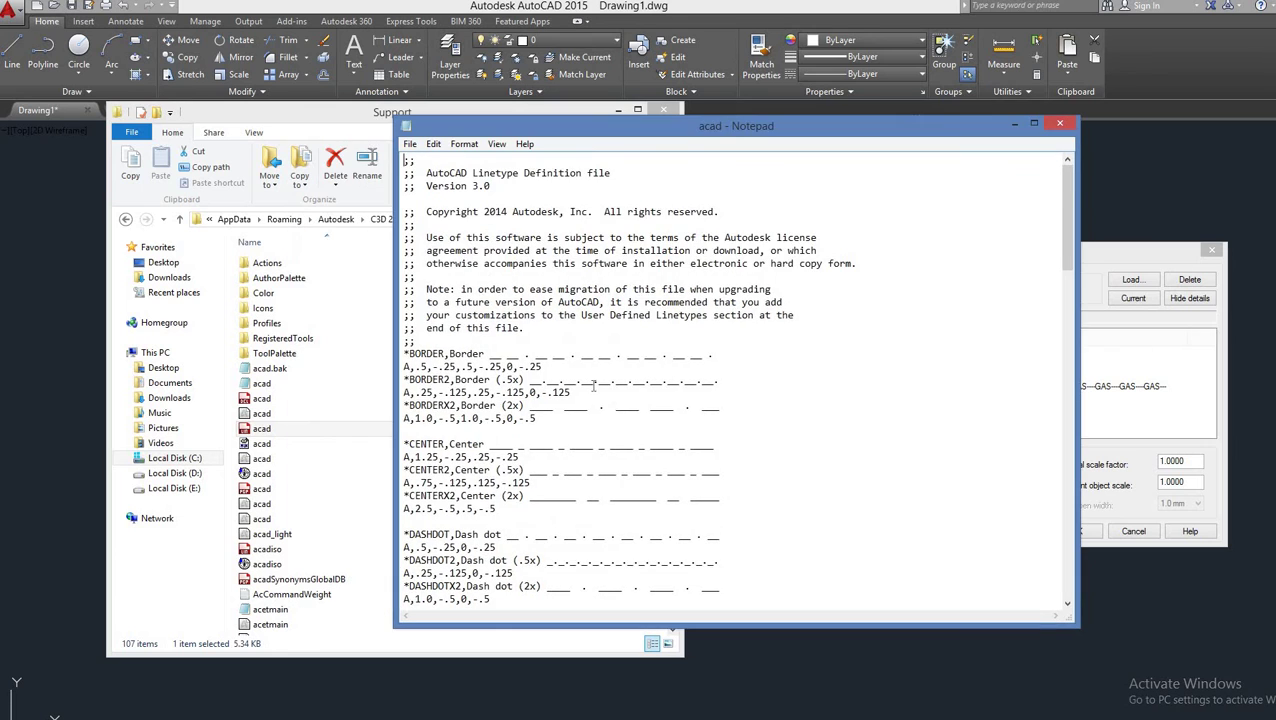
scroll(609, 411, down, 3)
scroll(729, 417, down, 5)
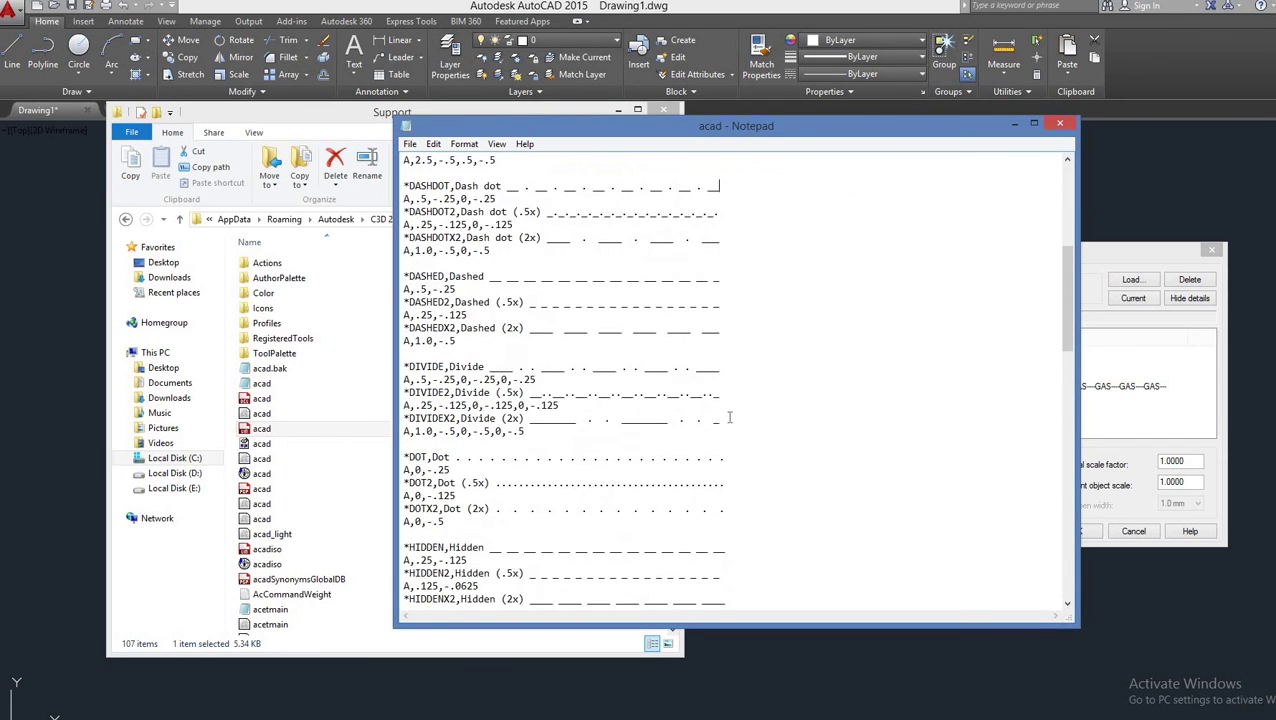
scroll(729, 417, down, 10)
scroll(729, 417, down, 10)
scroll(729, 417, down, 2)
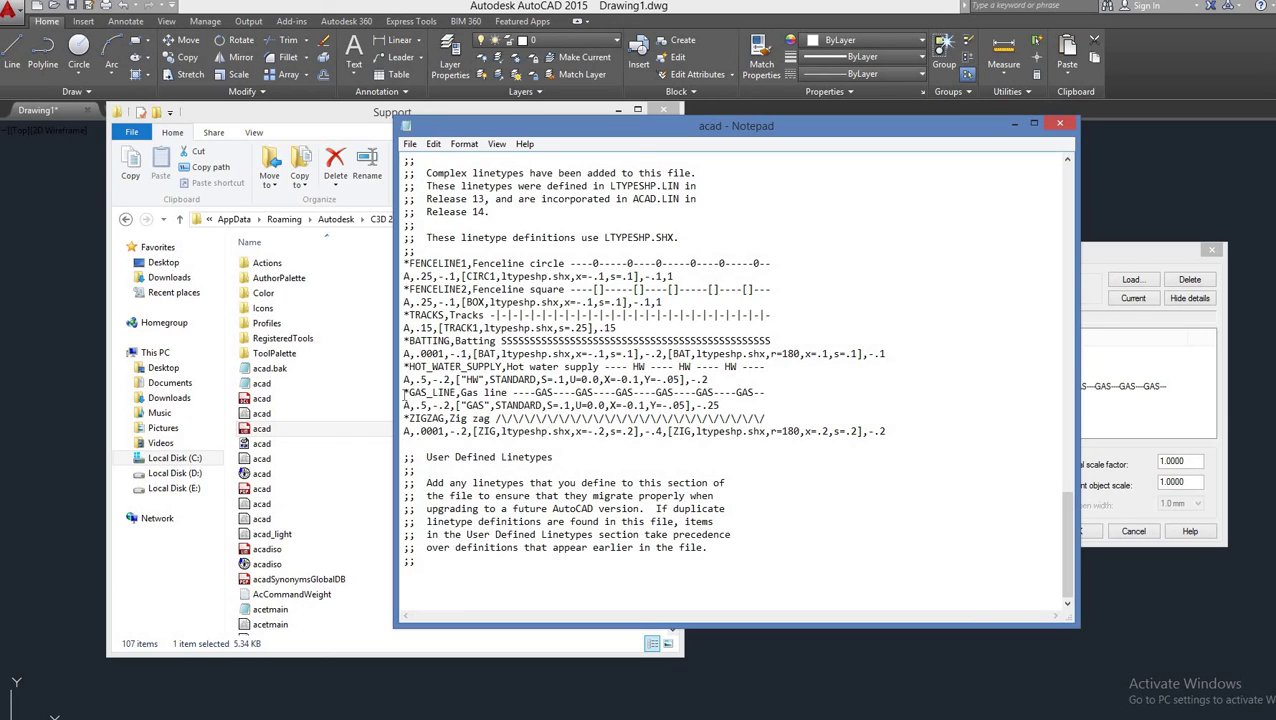
drag(404, 393, 726, 405)
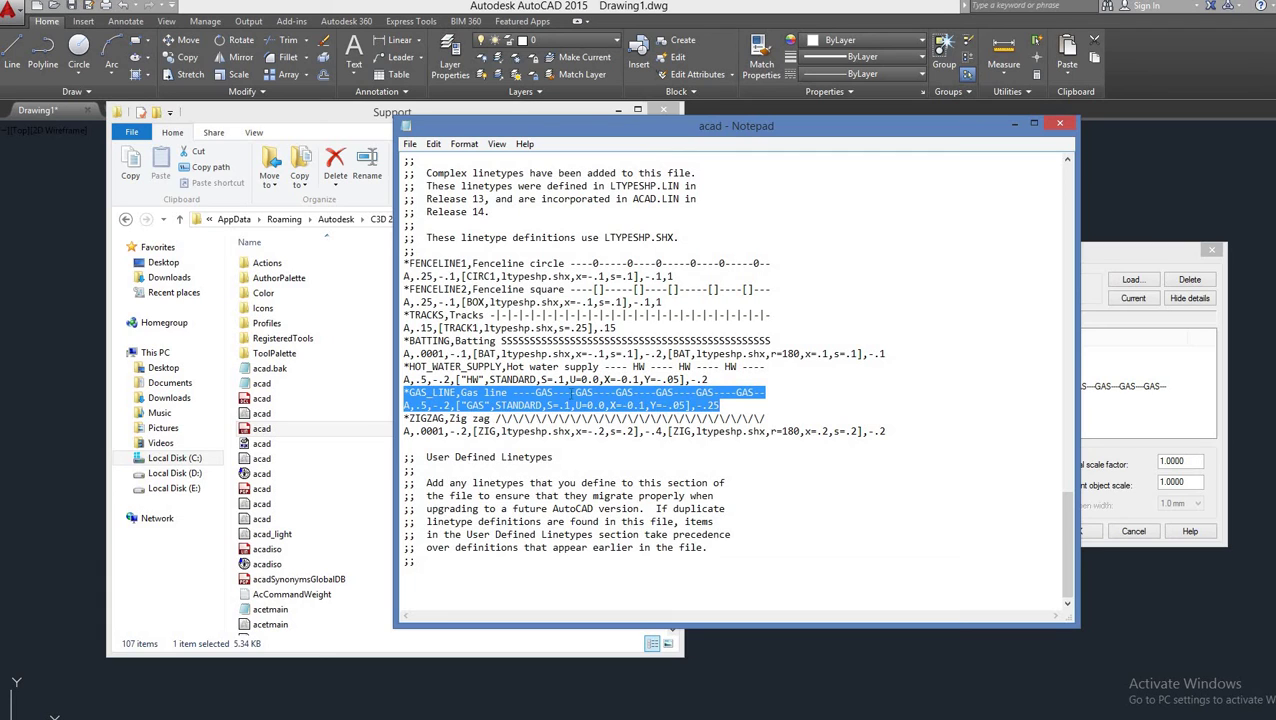
- Paste a copy of the GAS_LINE definition on a new line below it and select the copy's name
right_click(570, 405)
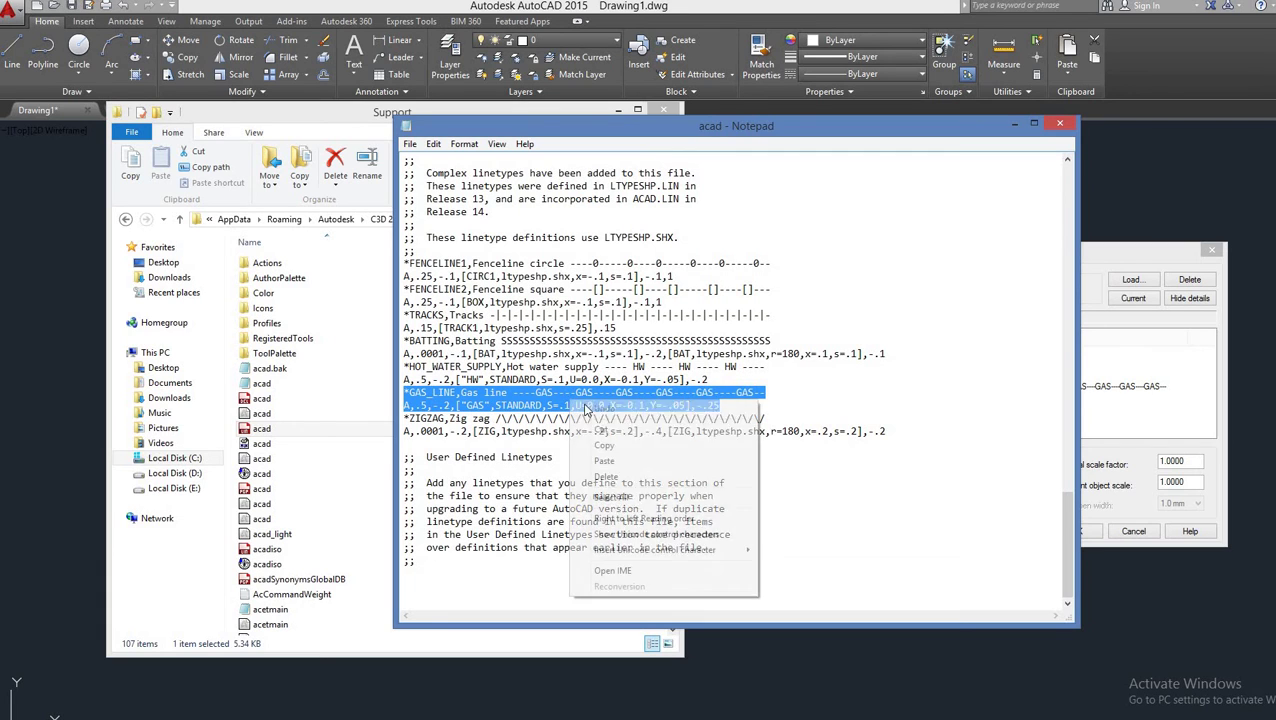
click(622, 446)
click(733, 407)
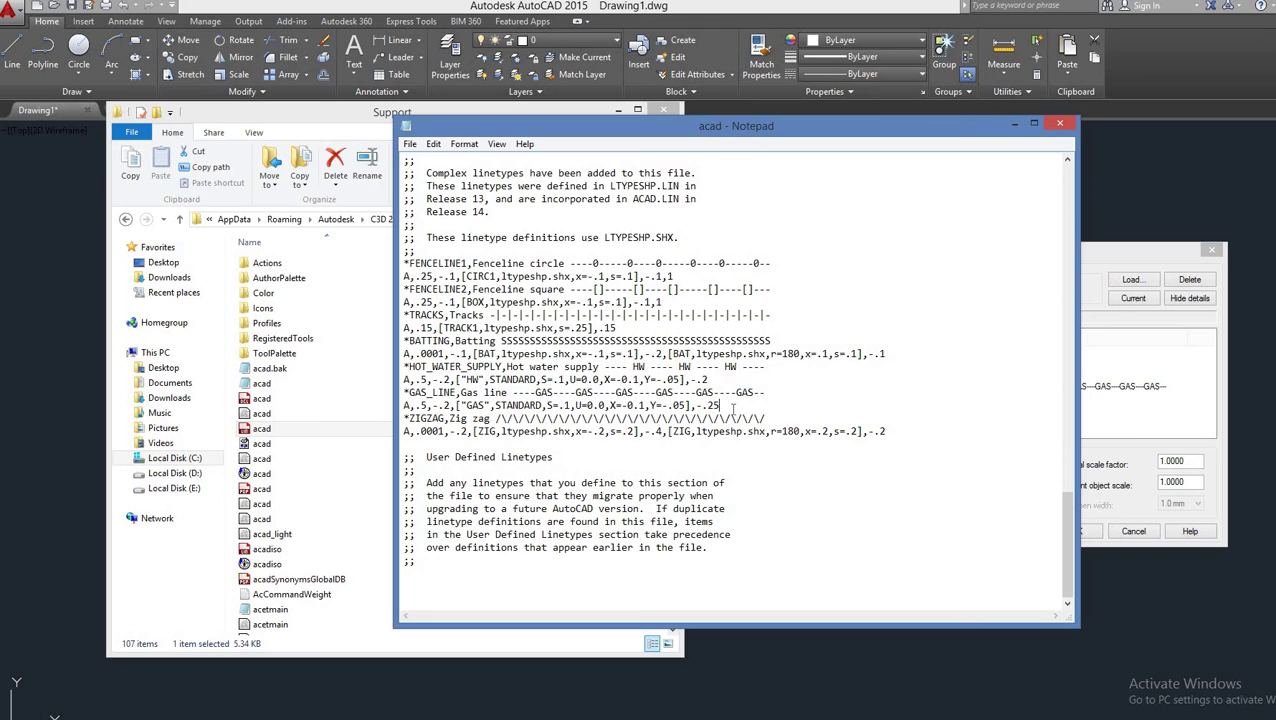
key(Return)
key(ctrl+v)
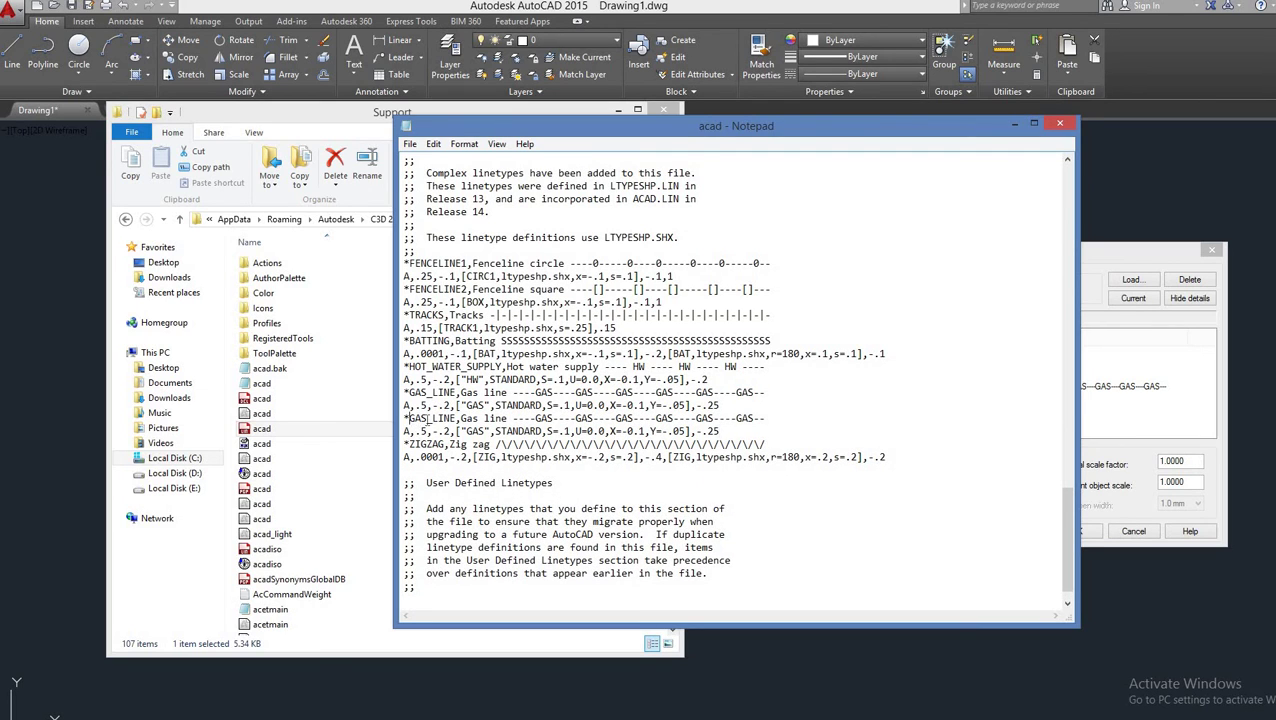
drag(410, 418, 452, 418)
- Rename the copy to Cable_Line and change its description from 'Gas line' to 'C line'
text(Cable_)
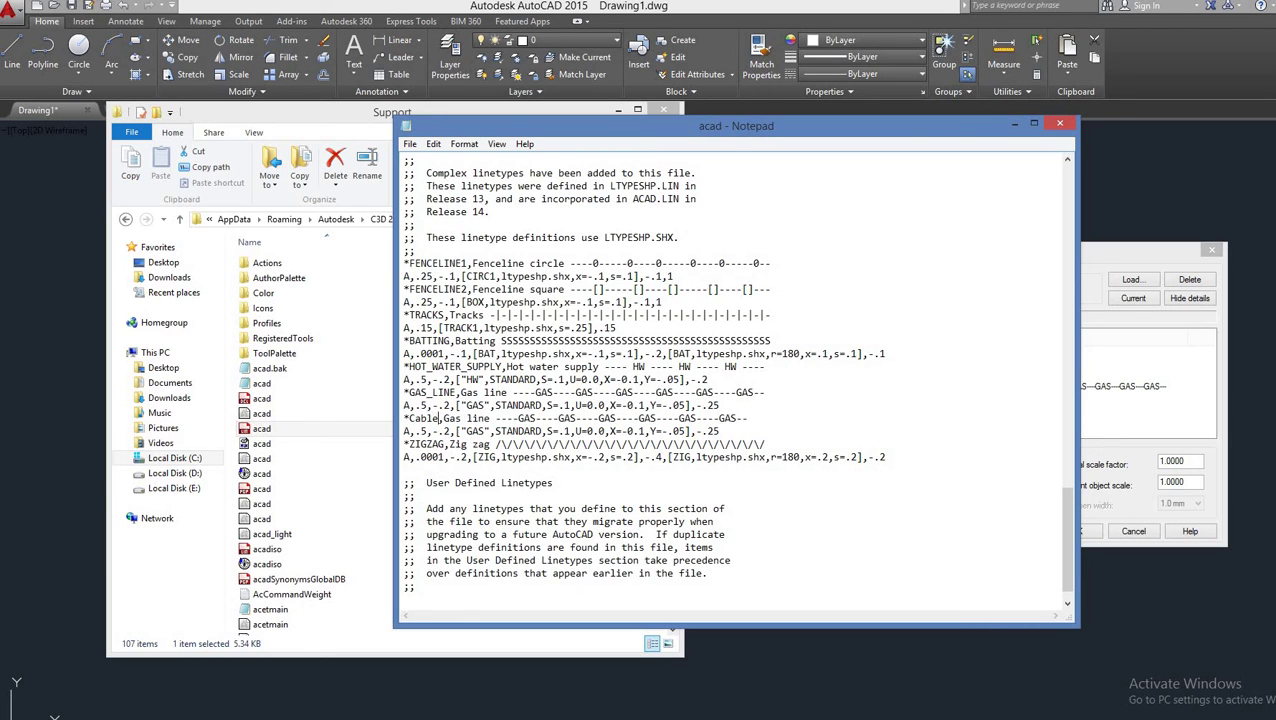
text(Li)
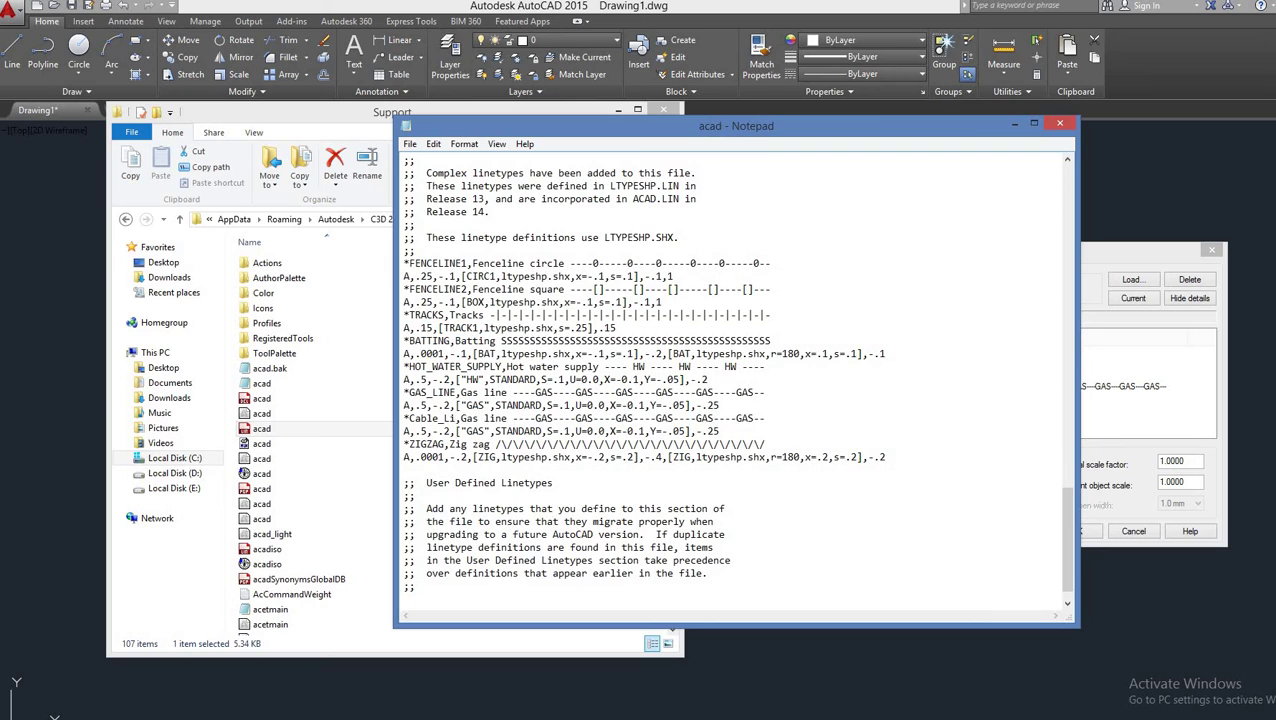
text(ne)
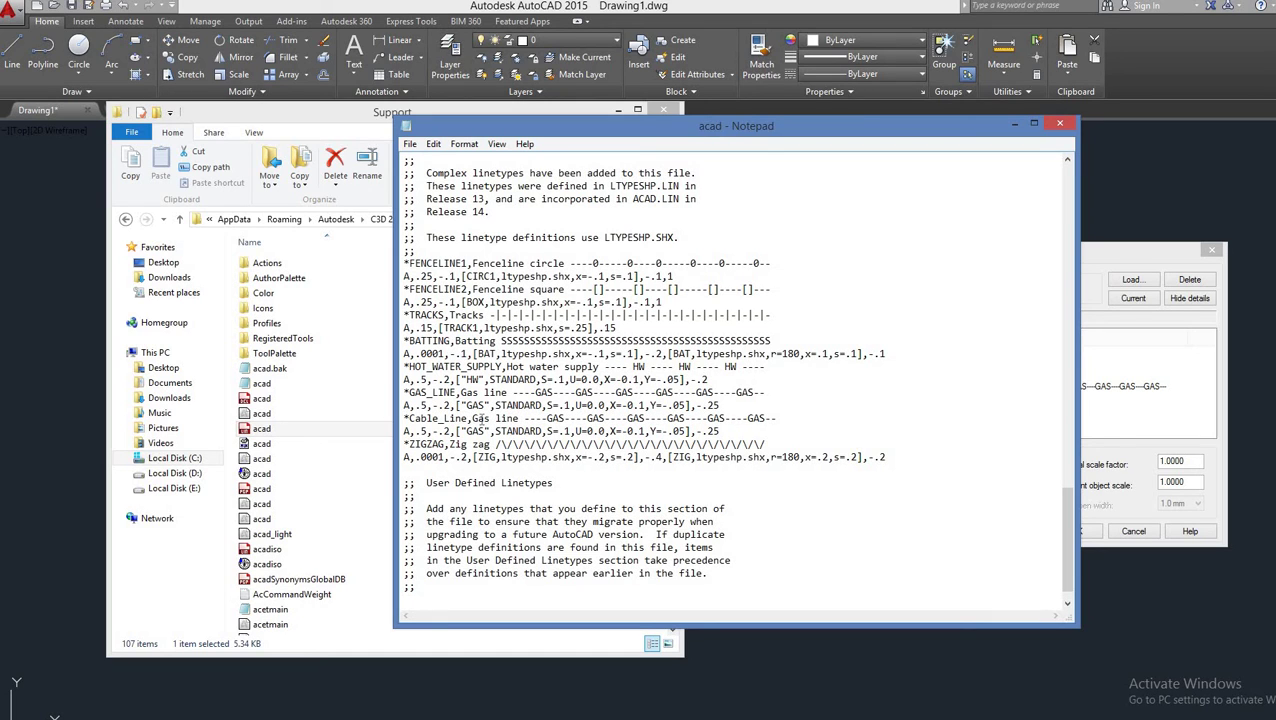
double_click(481, 418)
text(C)
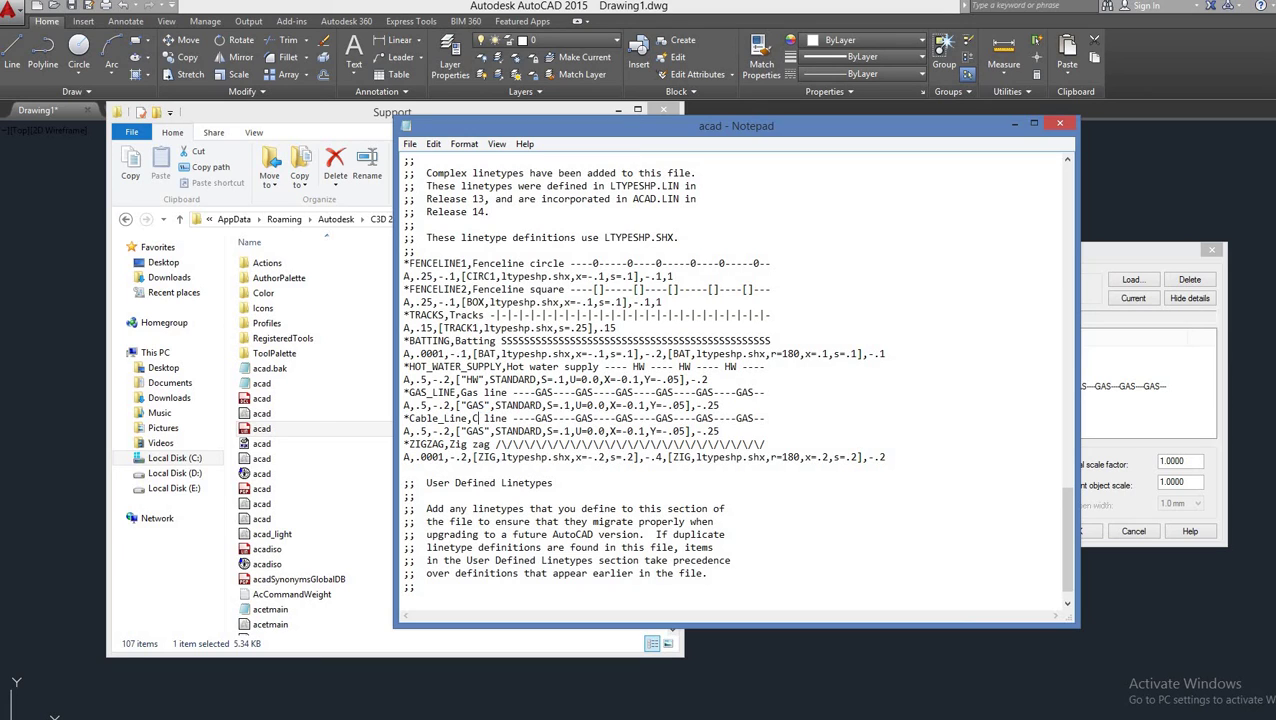
text(able)
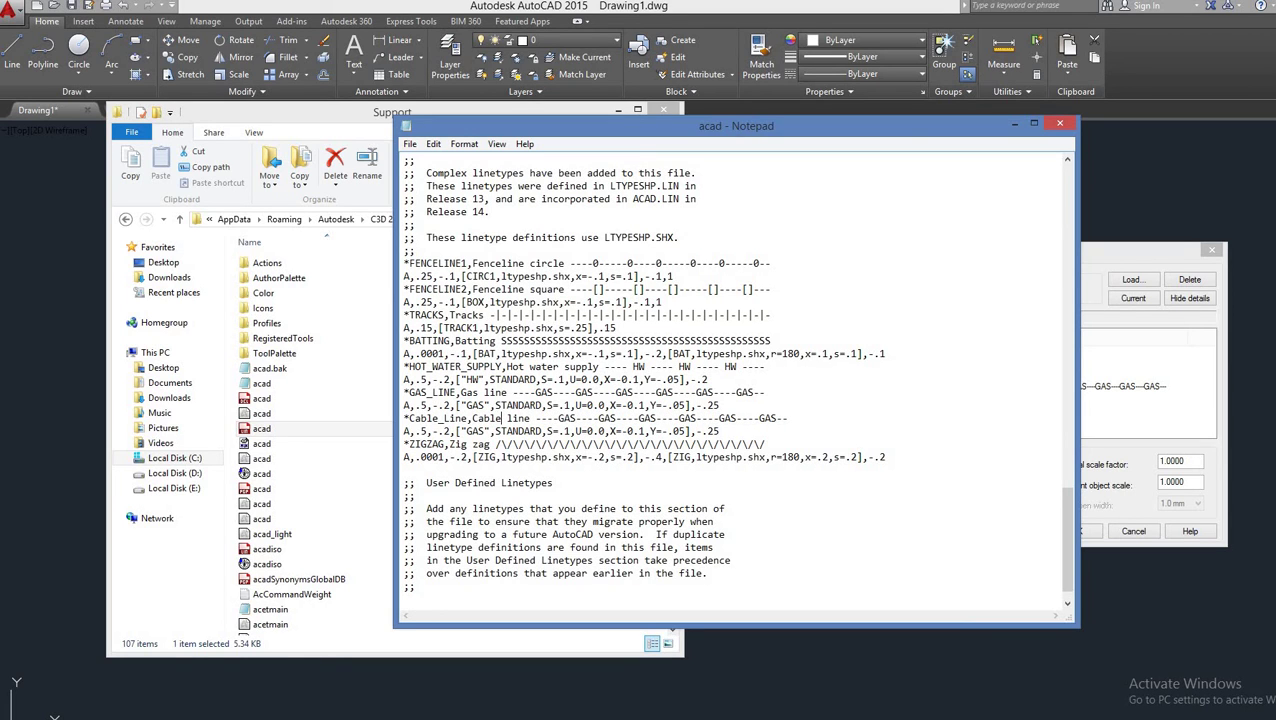
key(BackSpace)
key(BackSpace)
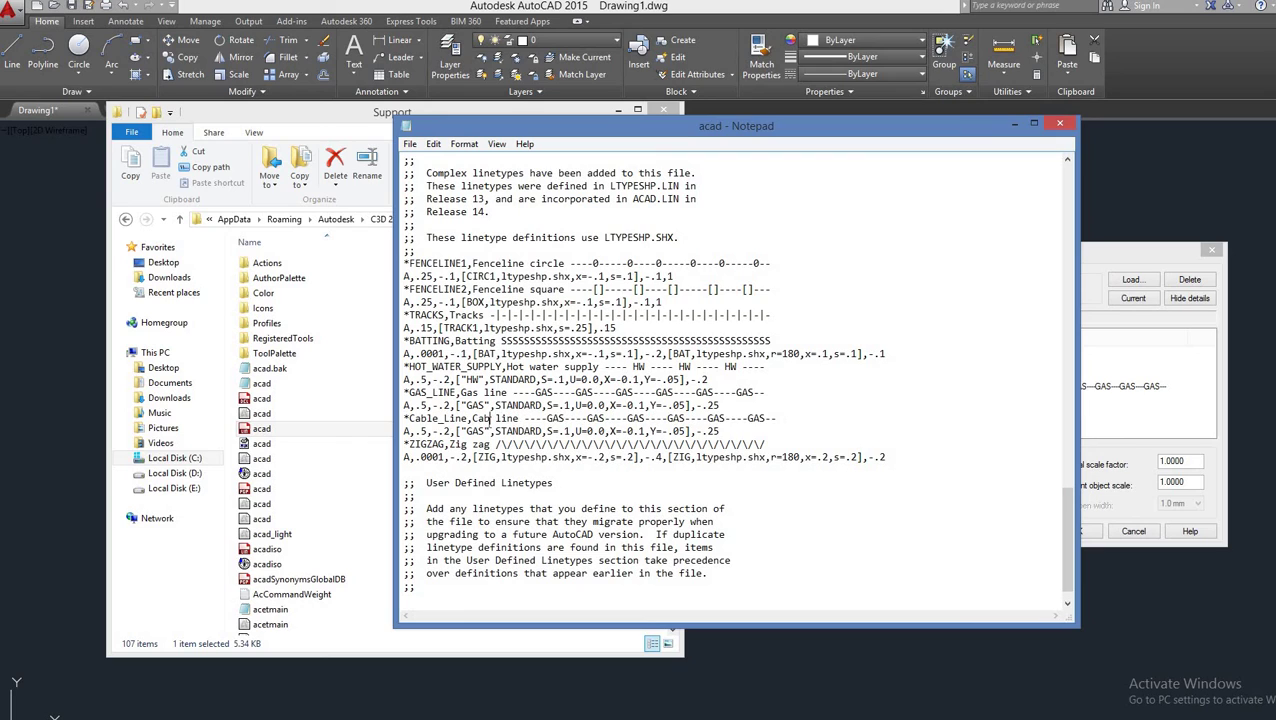
key(BackSpace)
key(BackSpace)
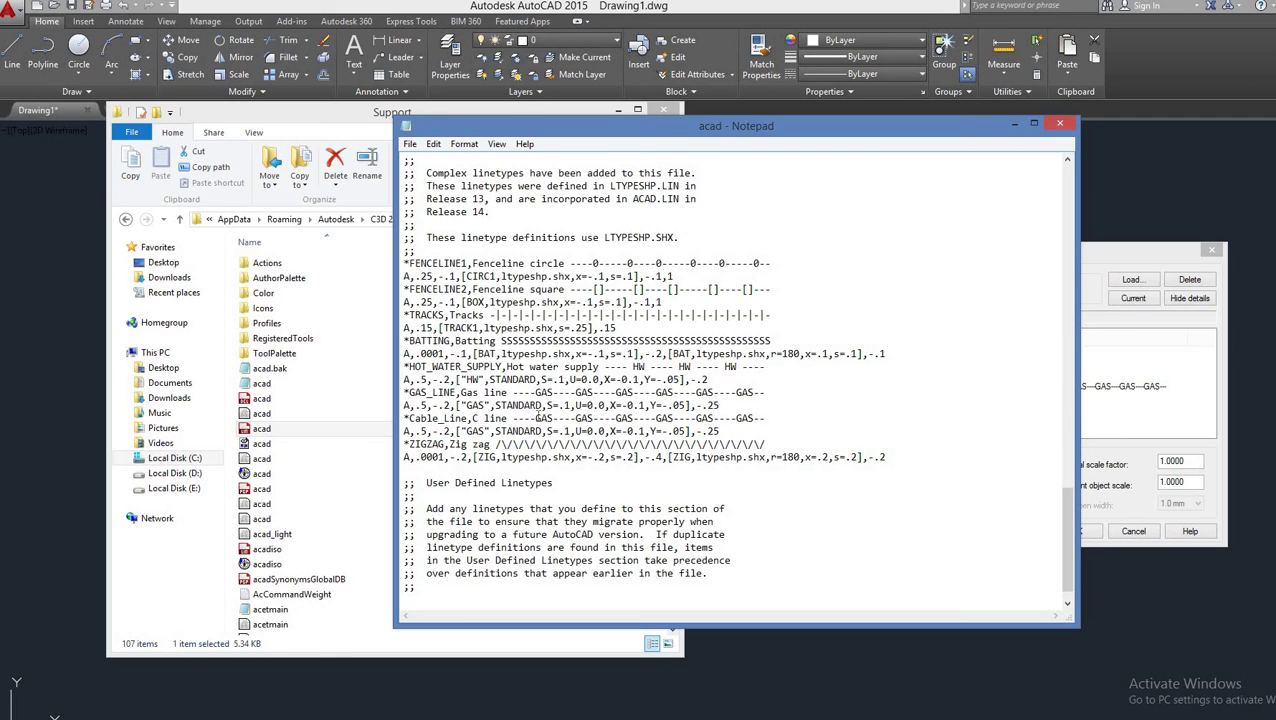
- Replace each GAS in the description's sample pattern with C, giving ----C----
drag(536, 418, 553, 418)
text(Ca)
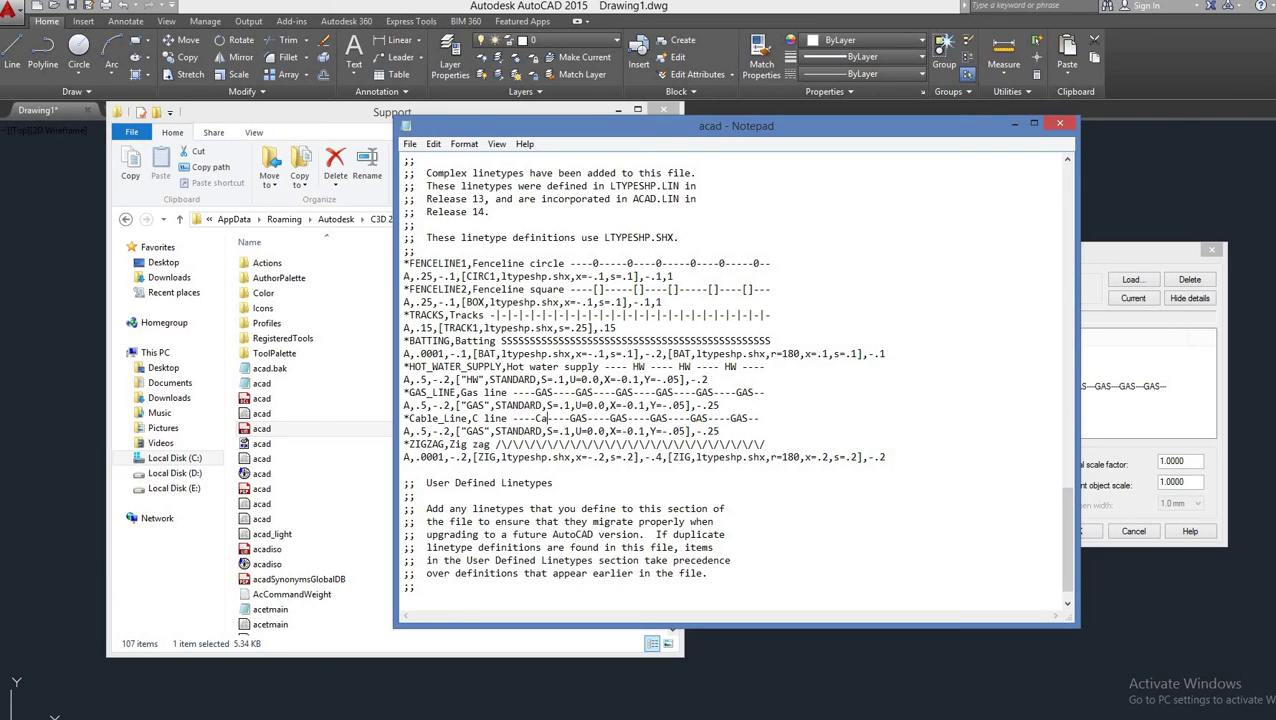
key(BackSpace)
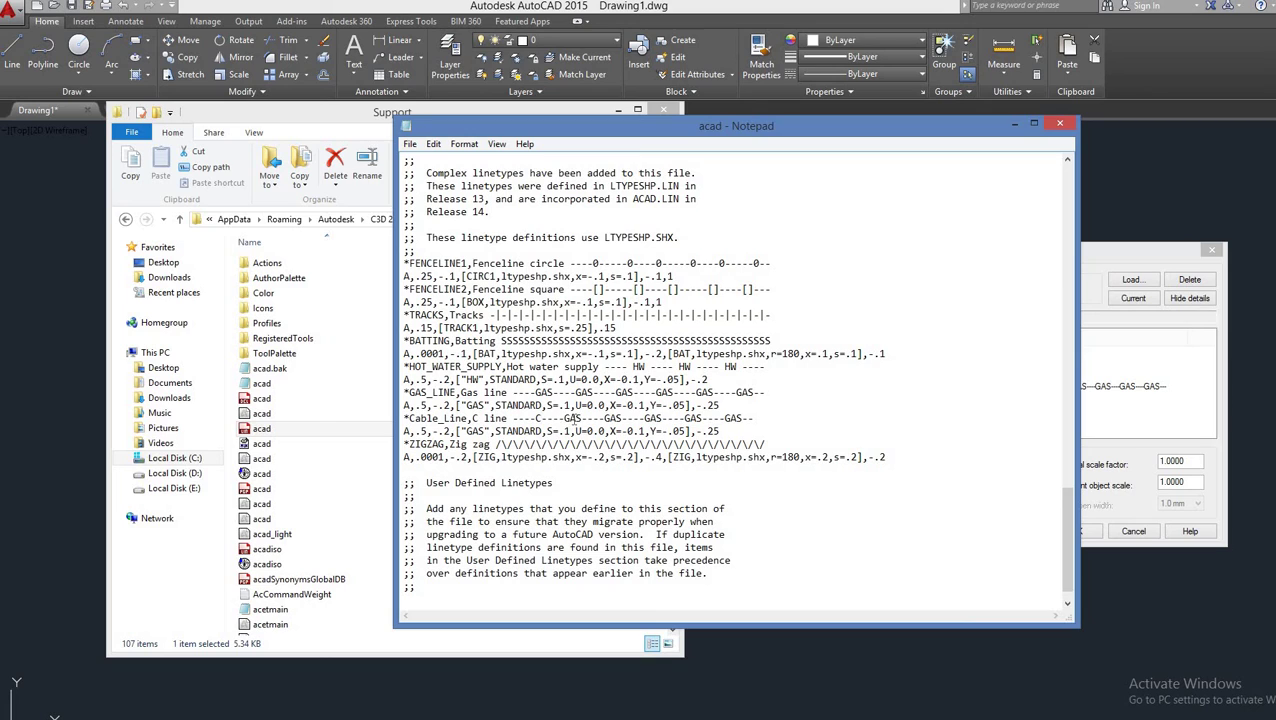
double_click(574, 418)
text(C)
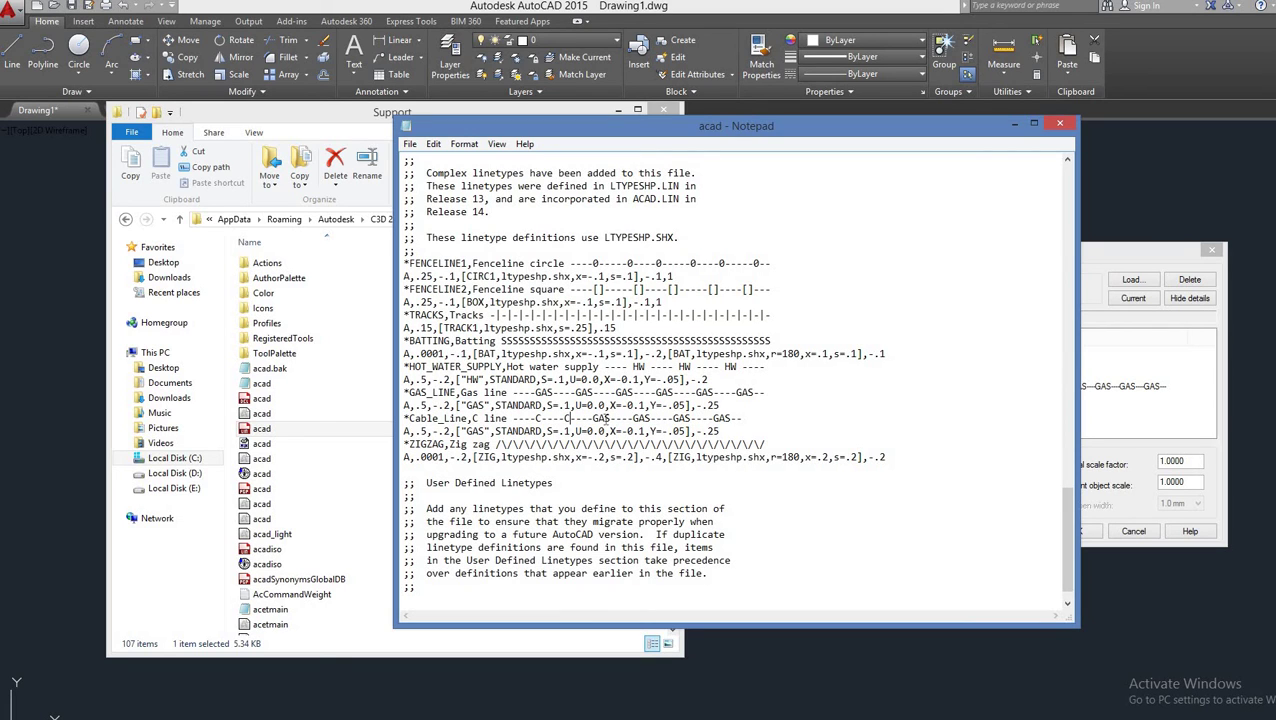
double_click(601, 418)
text(C----)
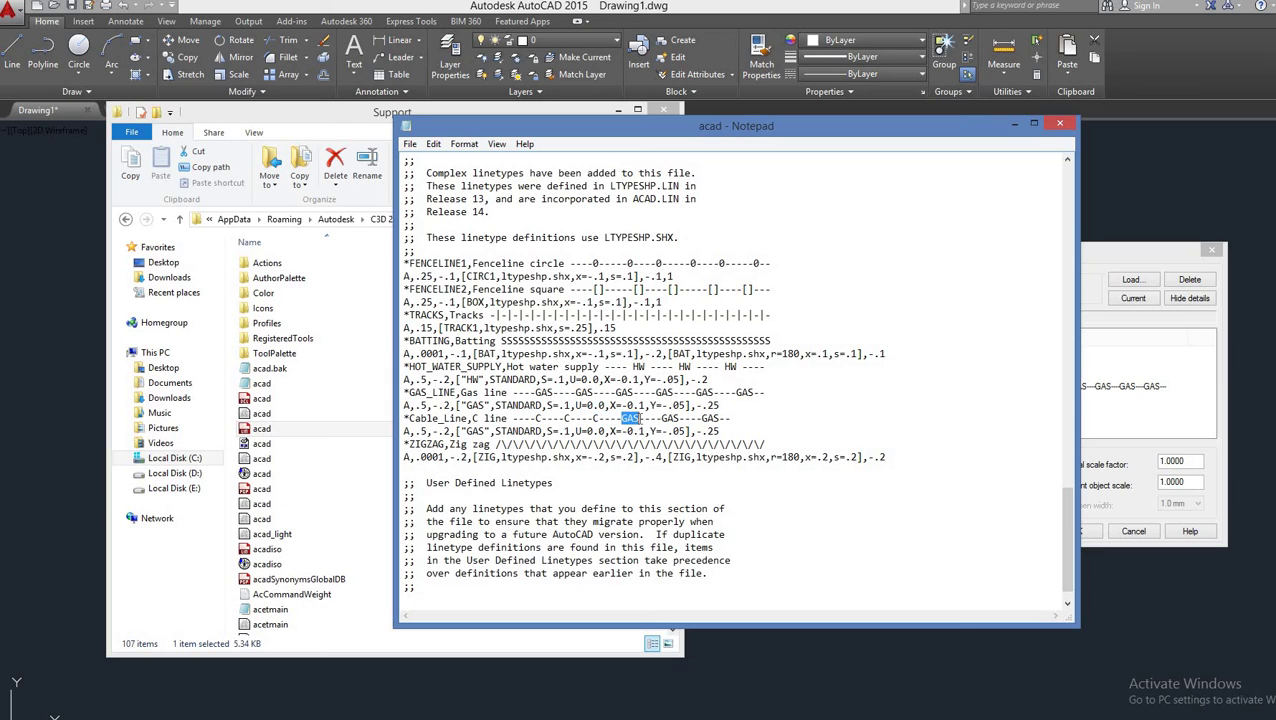
text(C)
double_click(651, 418)
text(C----C)
- Change the quoted "GAS" text in the shape specification to "C"
double_click(682, 419)
text(C)
key(BackSpace)
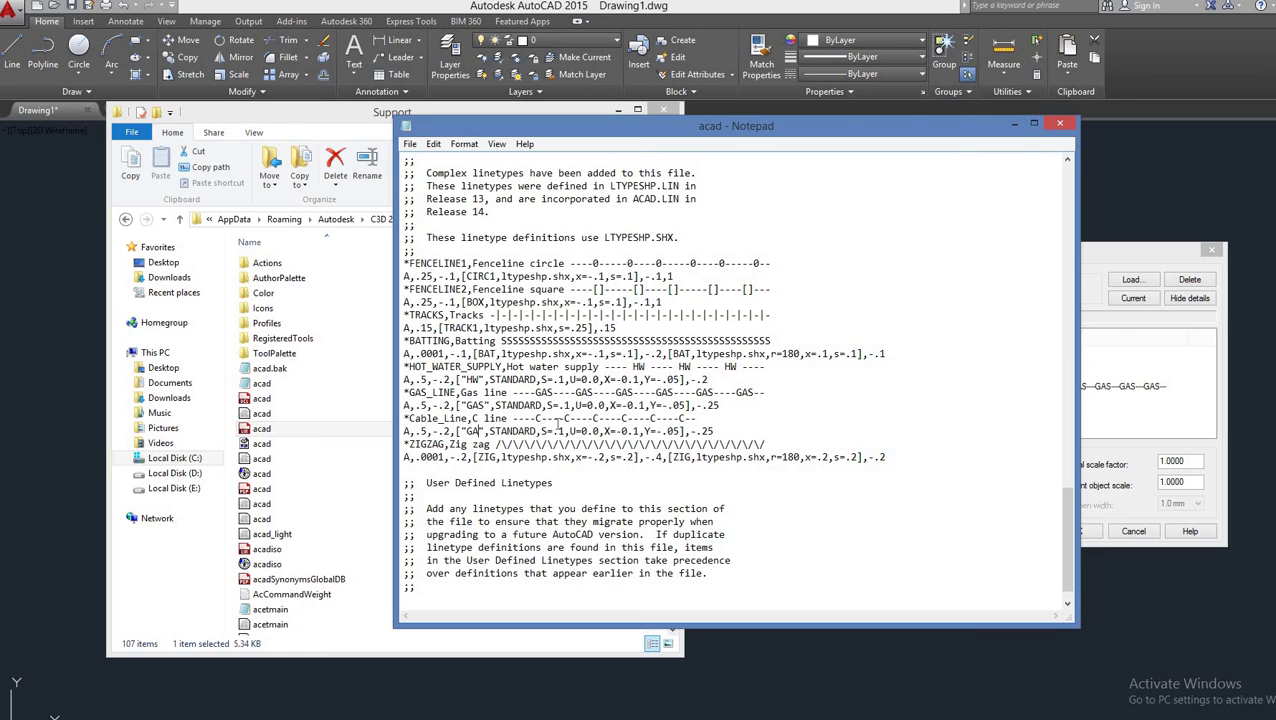
key(BackSpace)
key(BackSpace)
text(C)
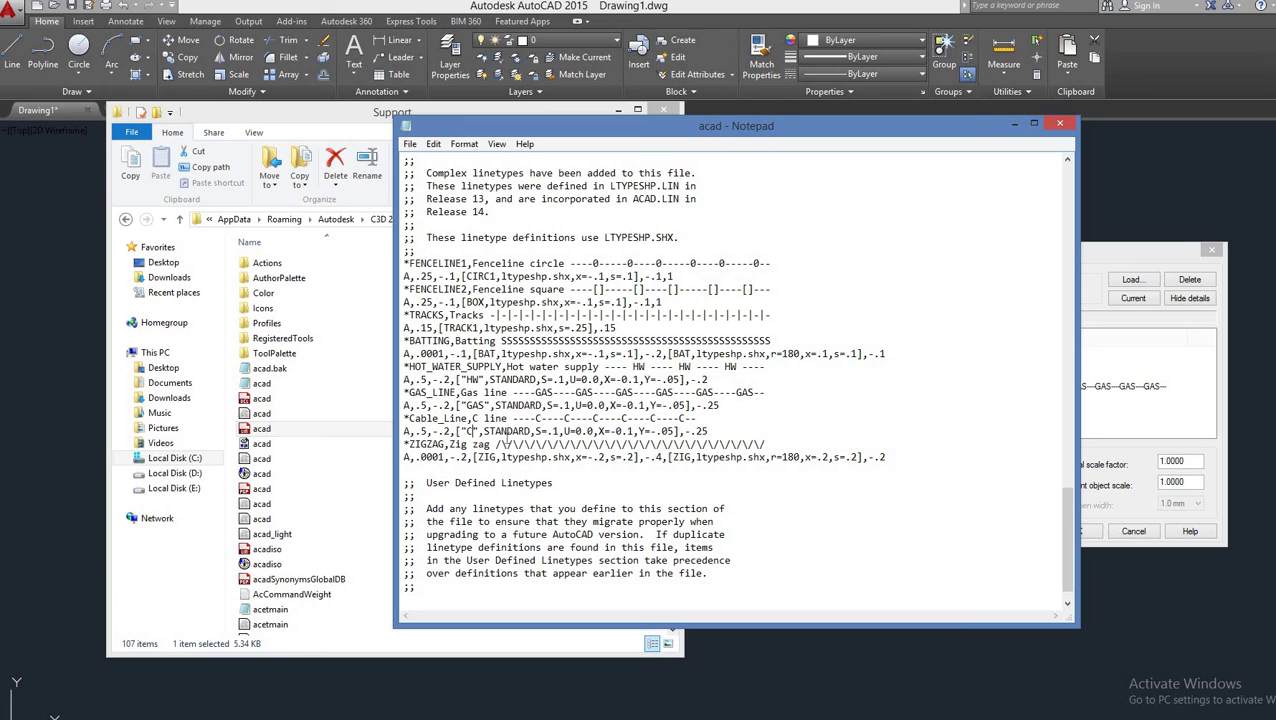
- Try saving acad.lin on close, then dismiss the file access error and Save As dialog
click(1060, 123)
click(665, 394)
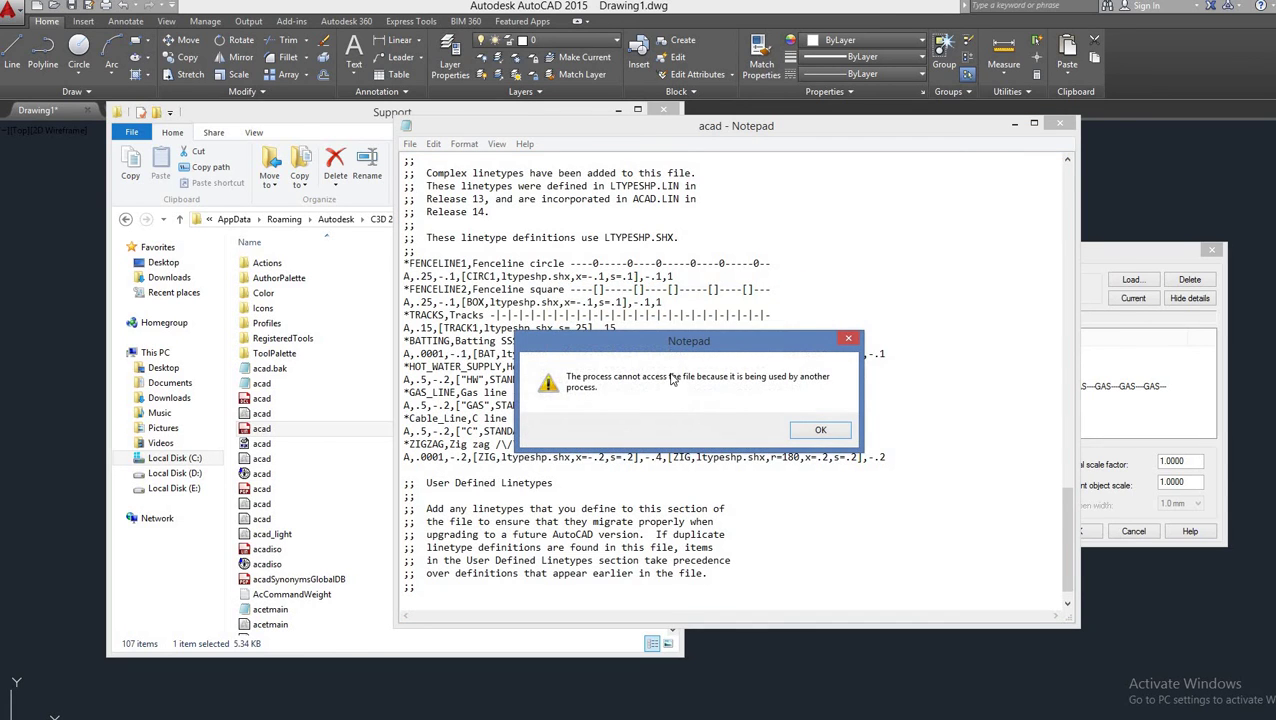
click(821, 430)
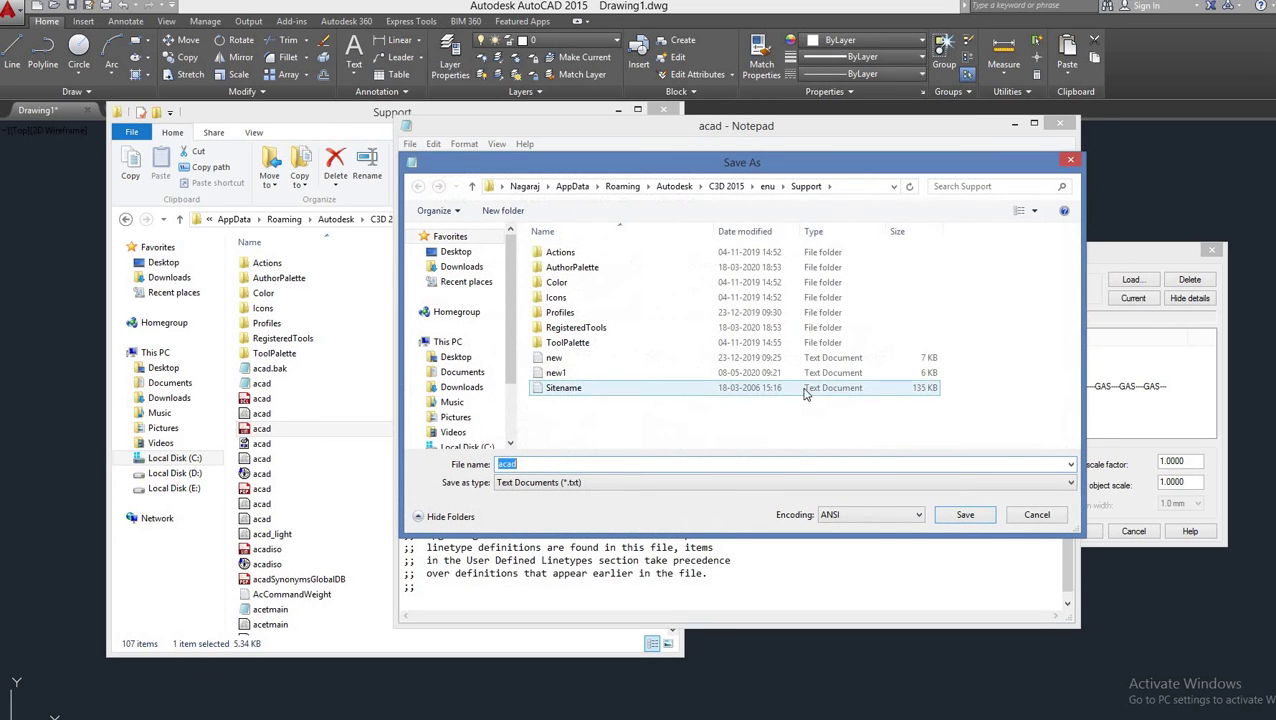
drag(938, 170, 936, 205)
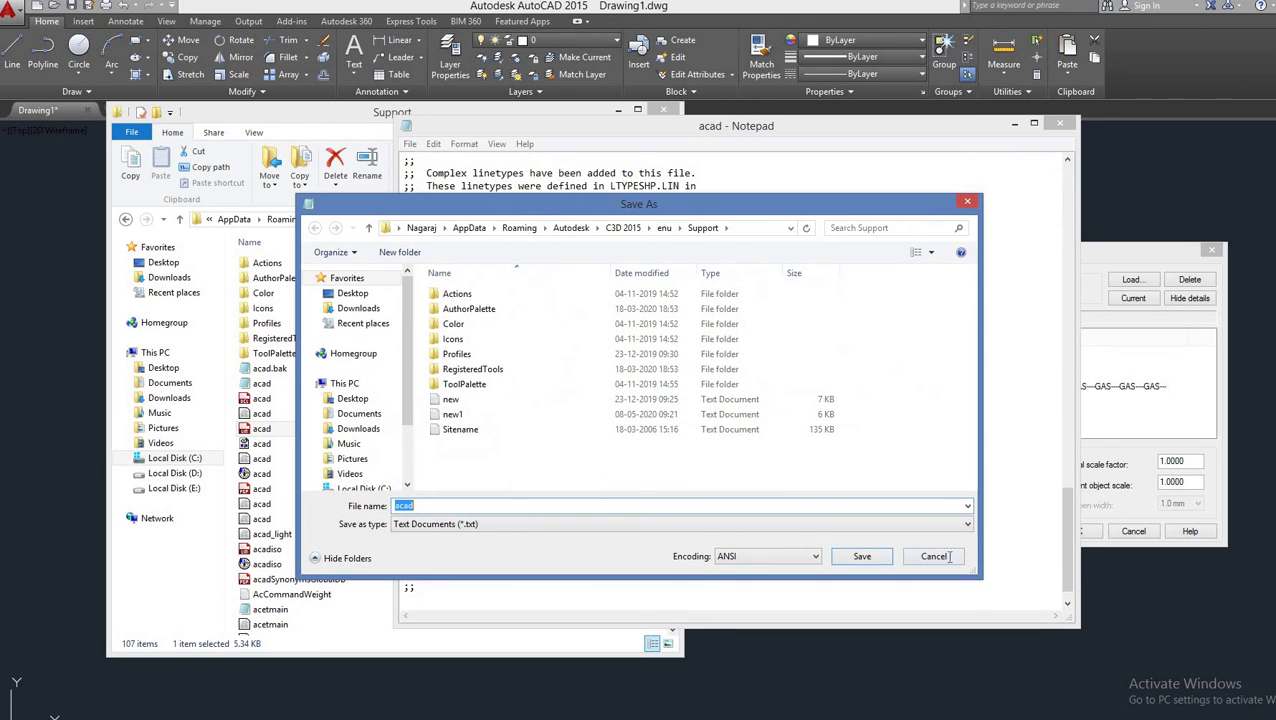
click(950, 552)
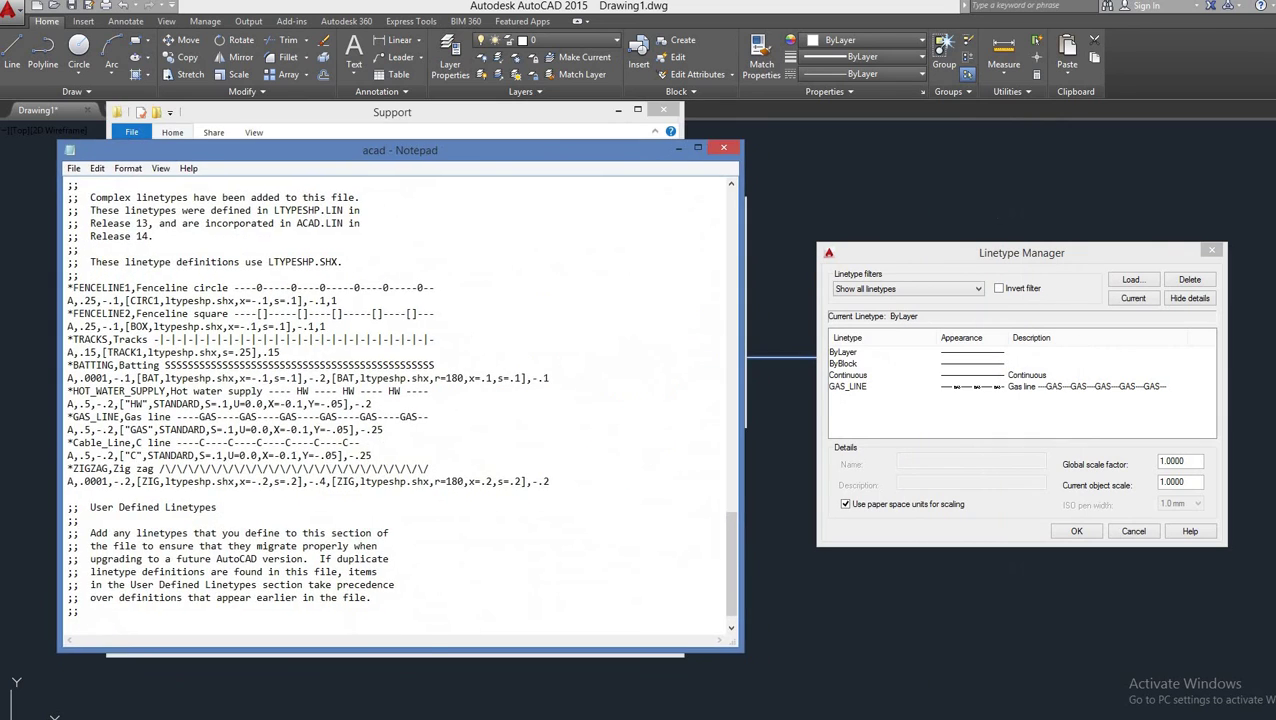
- Close AutoCAD's Linetype Manager, then close Notepad and save the changes to acad.lin
click(843, 265)
key(Escape)
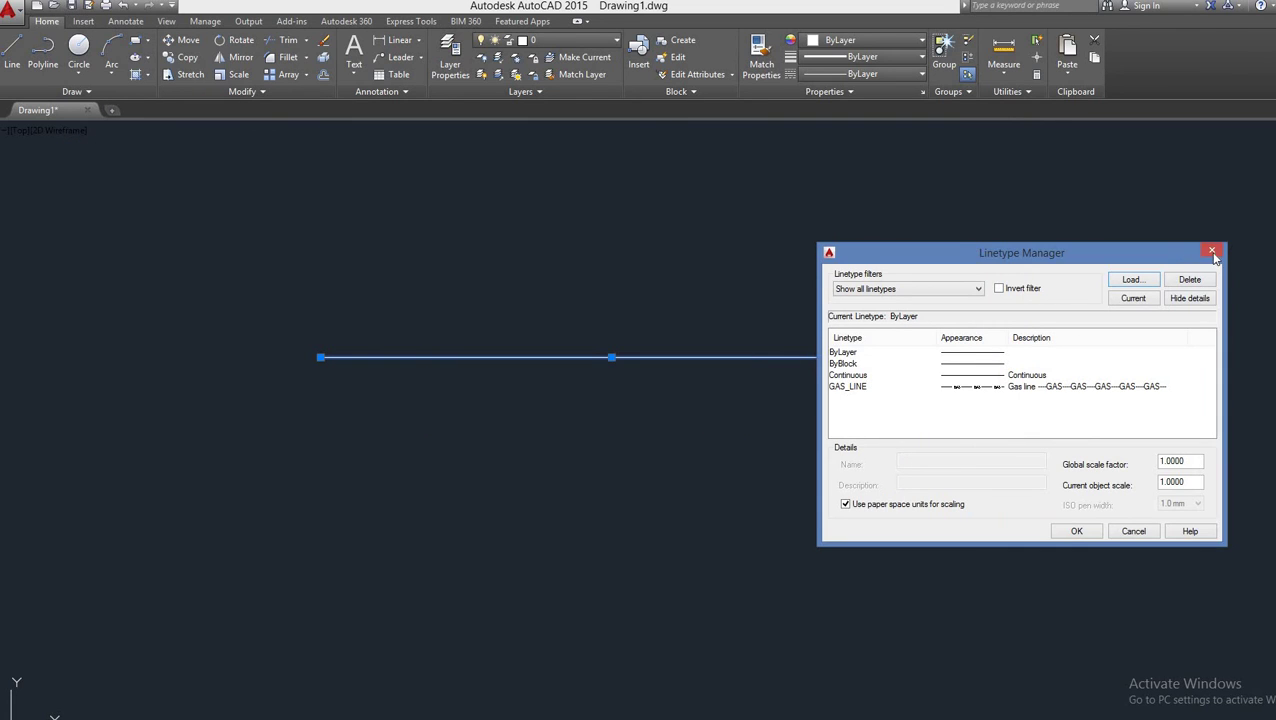
click(1212, 251)
key(alt+Tab)
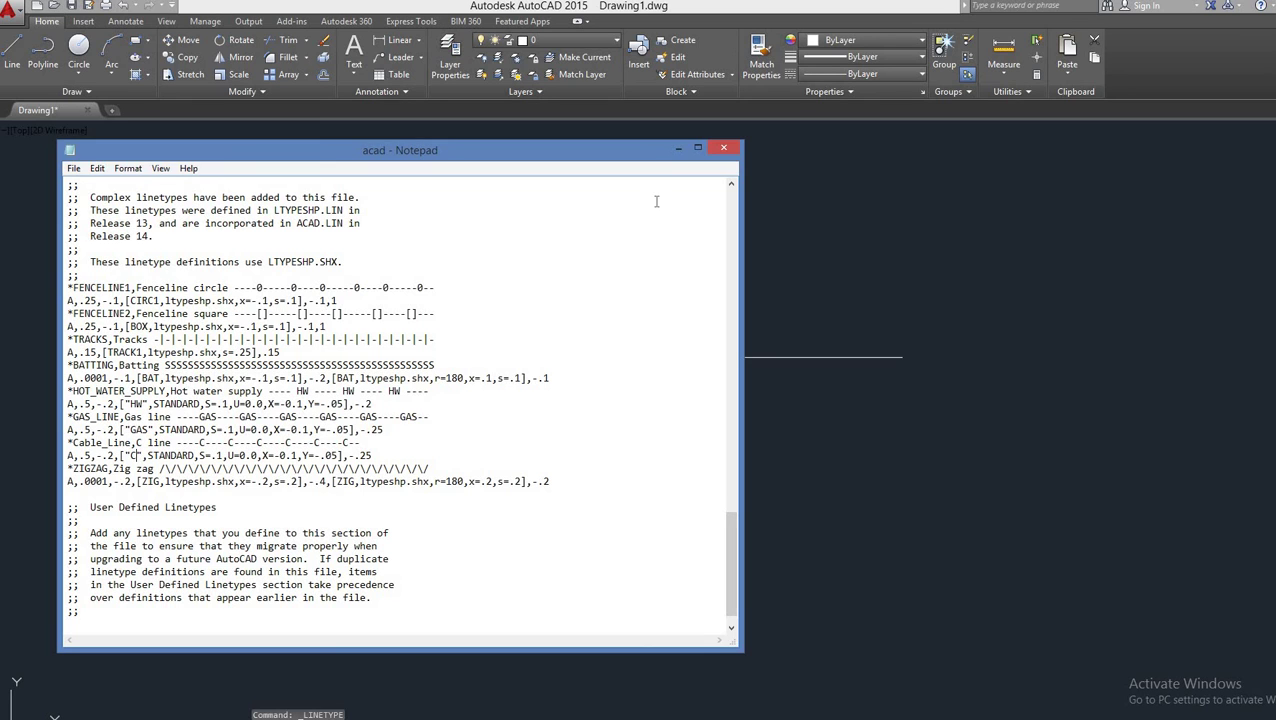
click(730, 152)
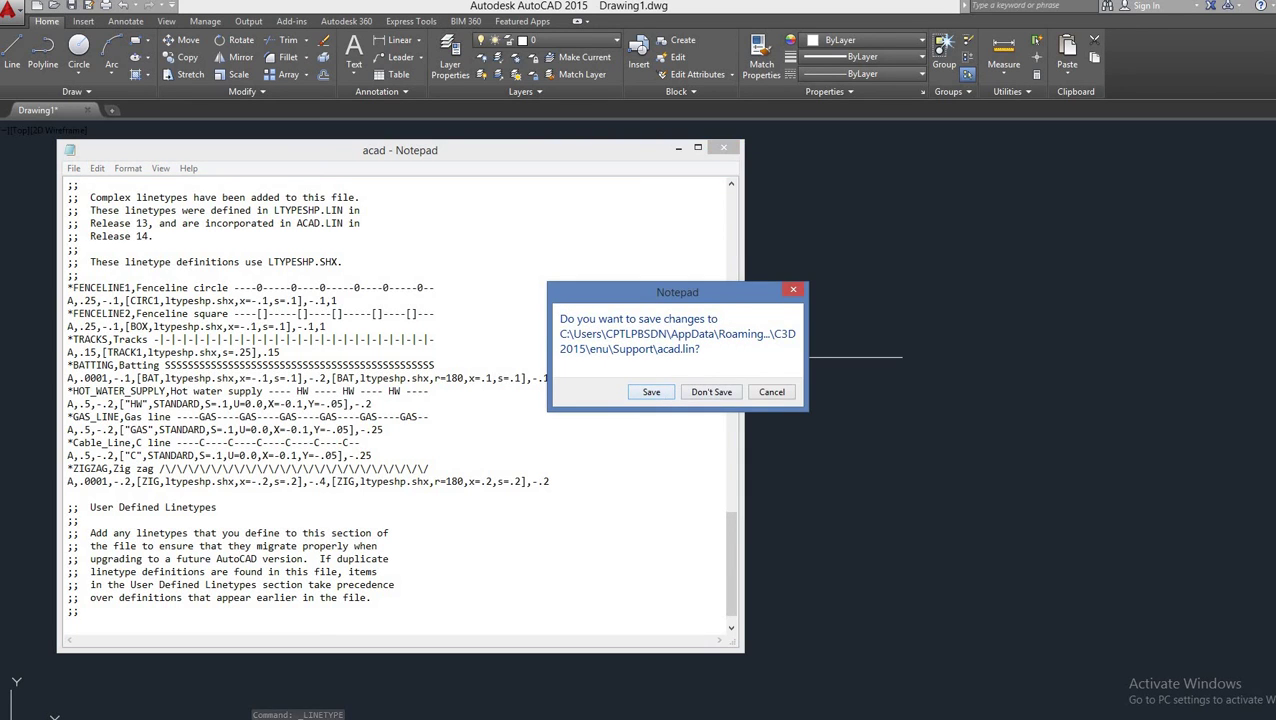
click(652, 391)
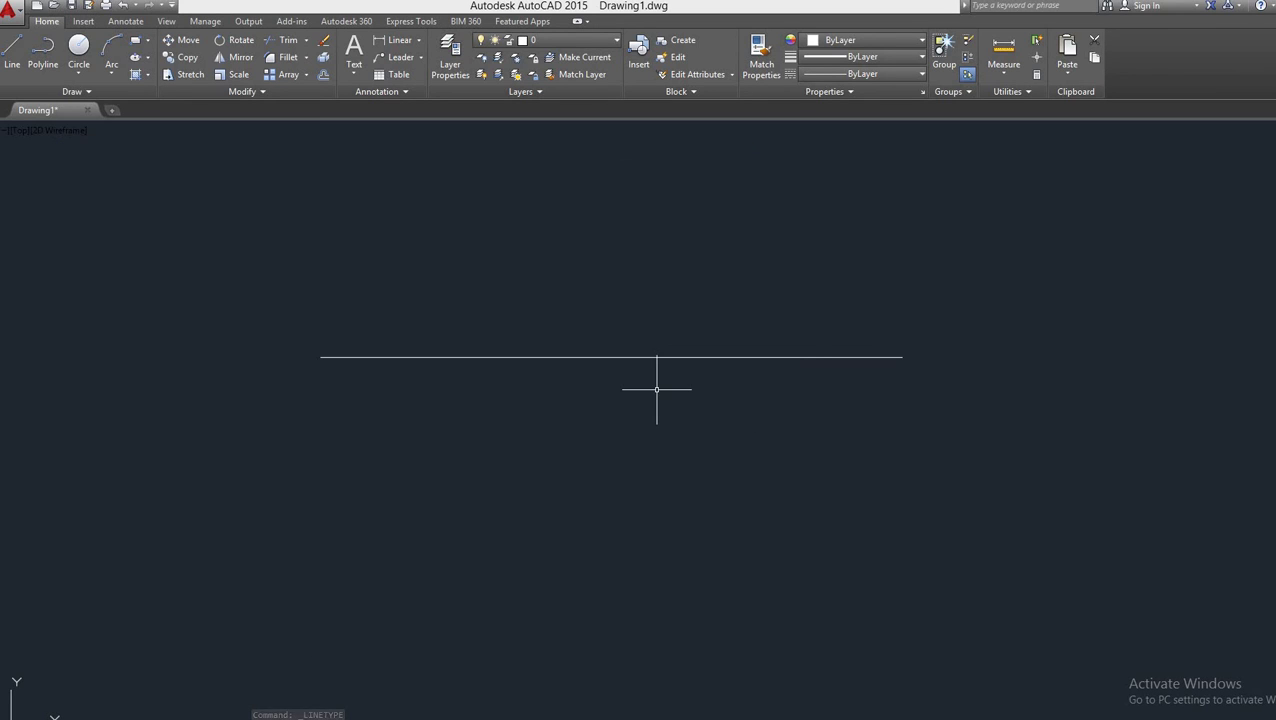
- From the Linetype Manager's Load dialog, switch the source linetype file to acad.lin
click(829, 357)
click(905, 75)
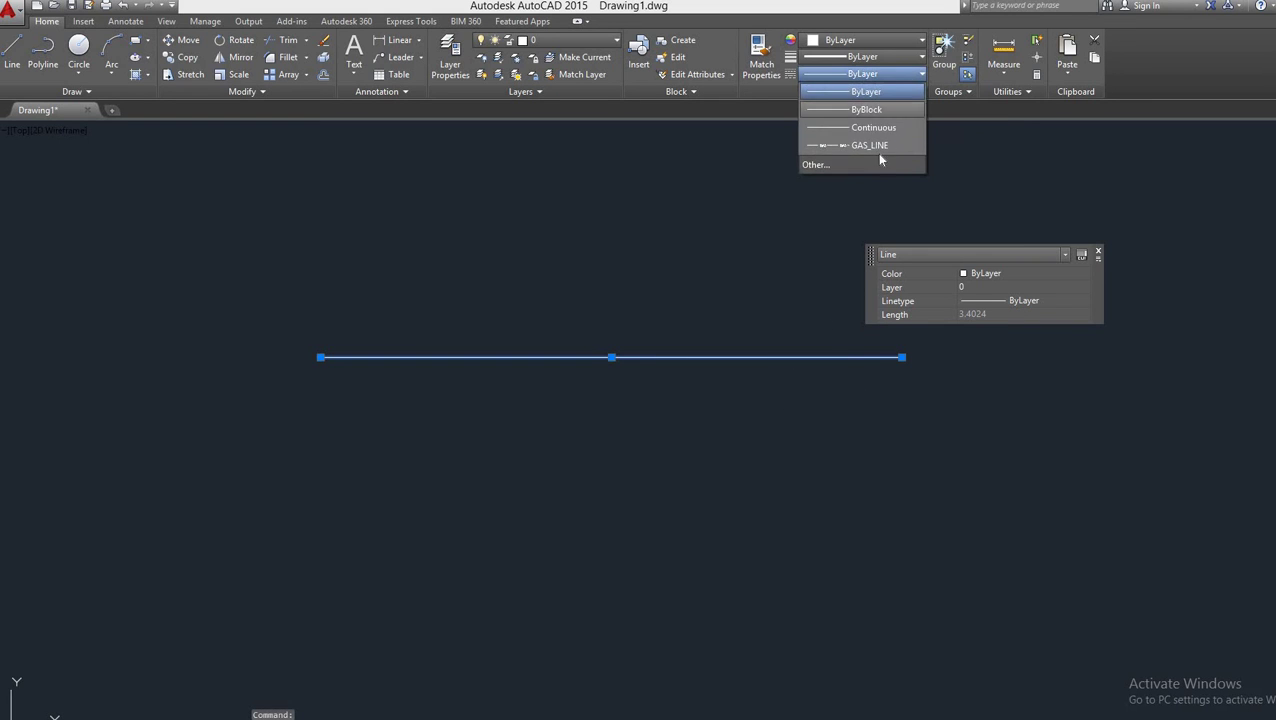
click(870, 165)
click(1133, 281)
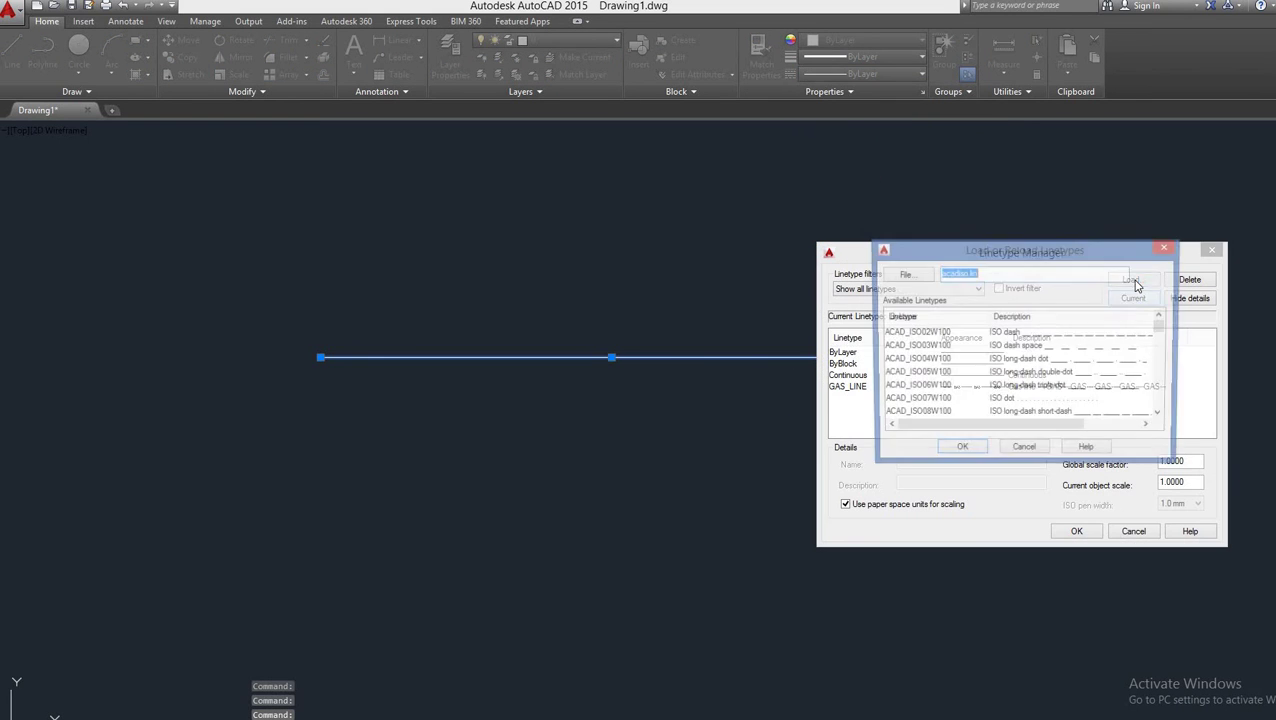
click(903, 277)
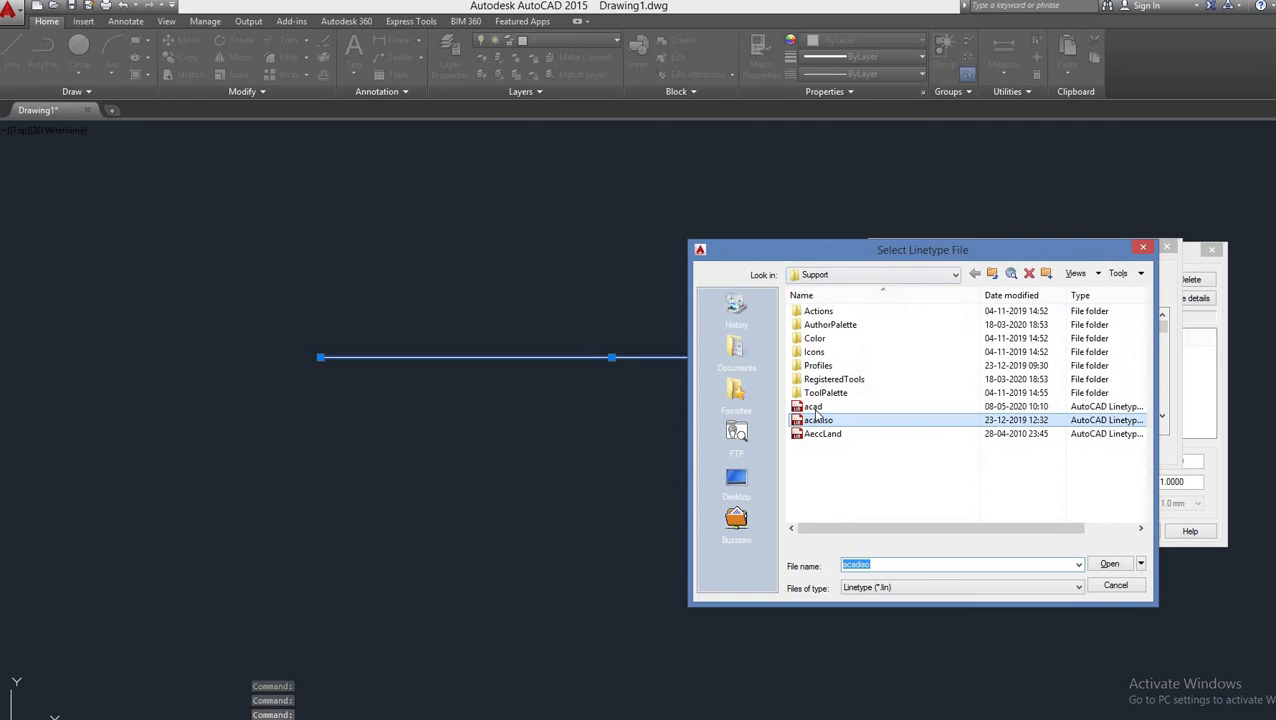
click(828, 407)
double_click(838, 412)
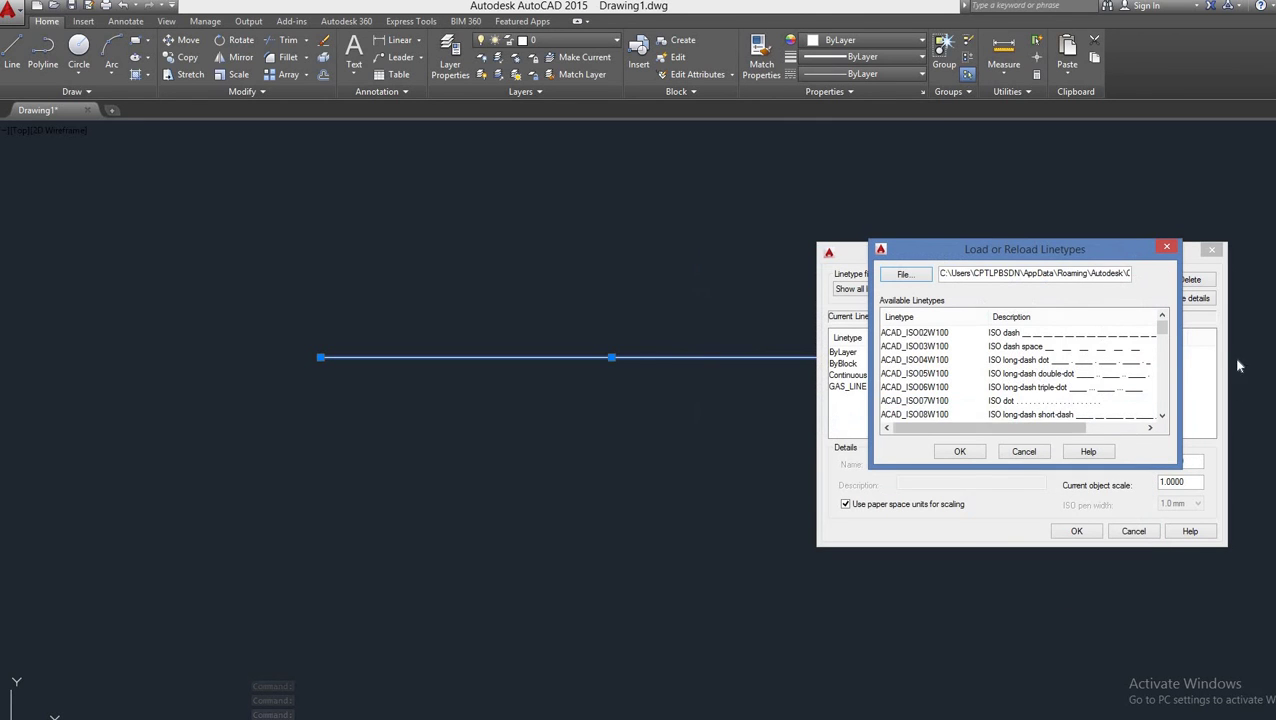
- Load the Cable_Line linetype from acad.lin and close the Linetype Manager
scroll(1150, 335, down, 2)
scroll(1100, 340, down, 2)
scroll(1040, 342, down, 2)
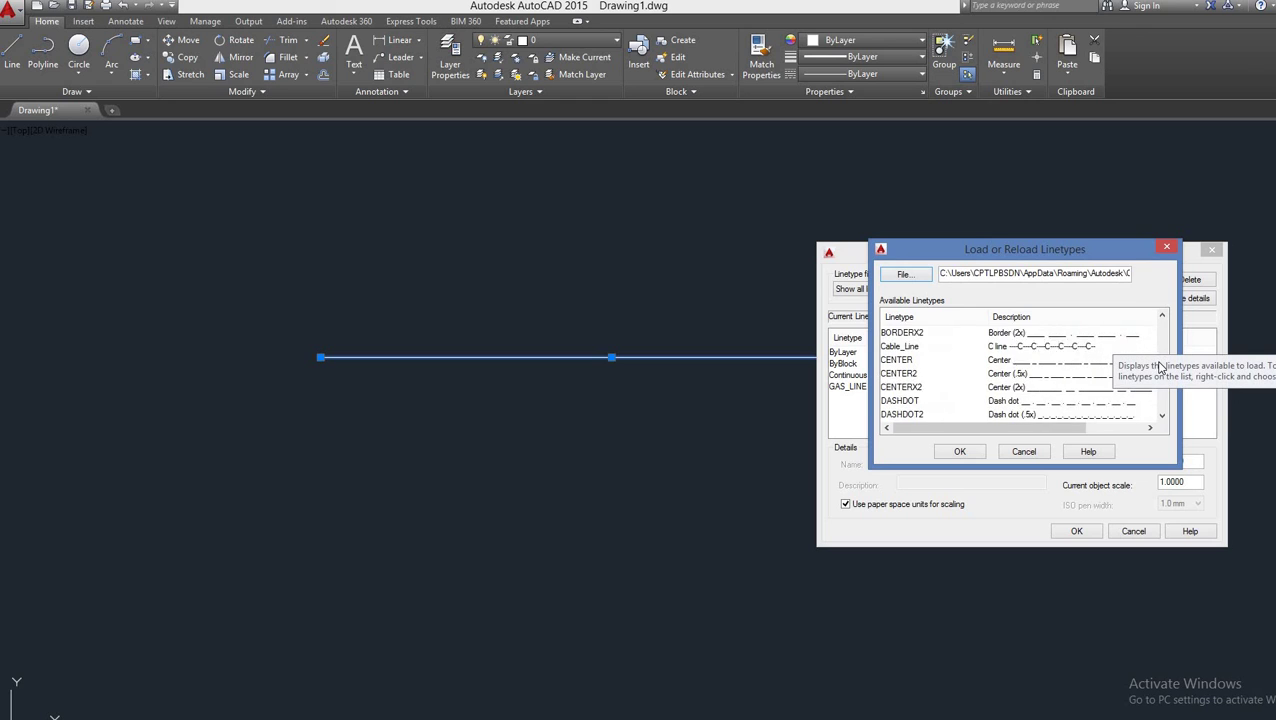
scroll(1029, 342, down, 1)
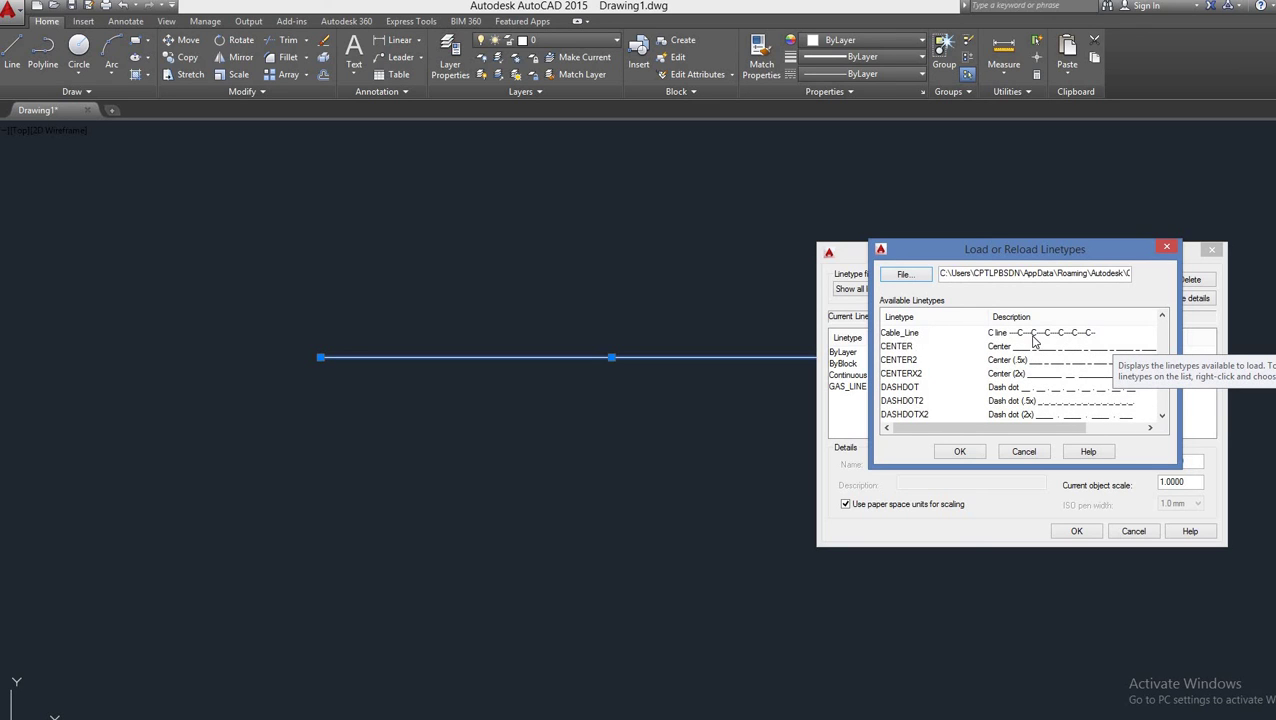
double_click(1037, 334)
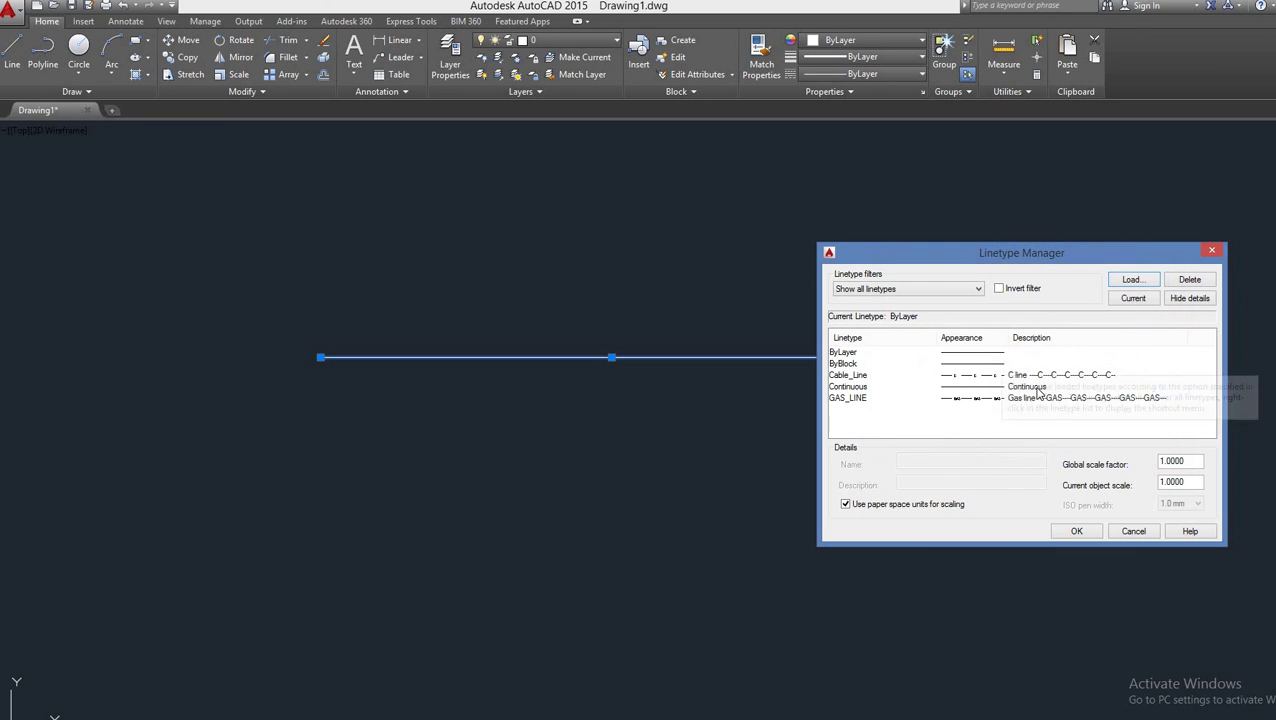
click(1080, 531)
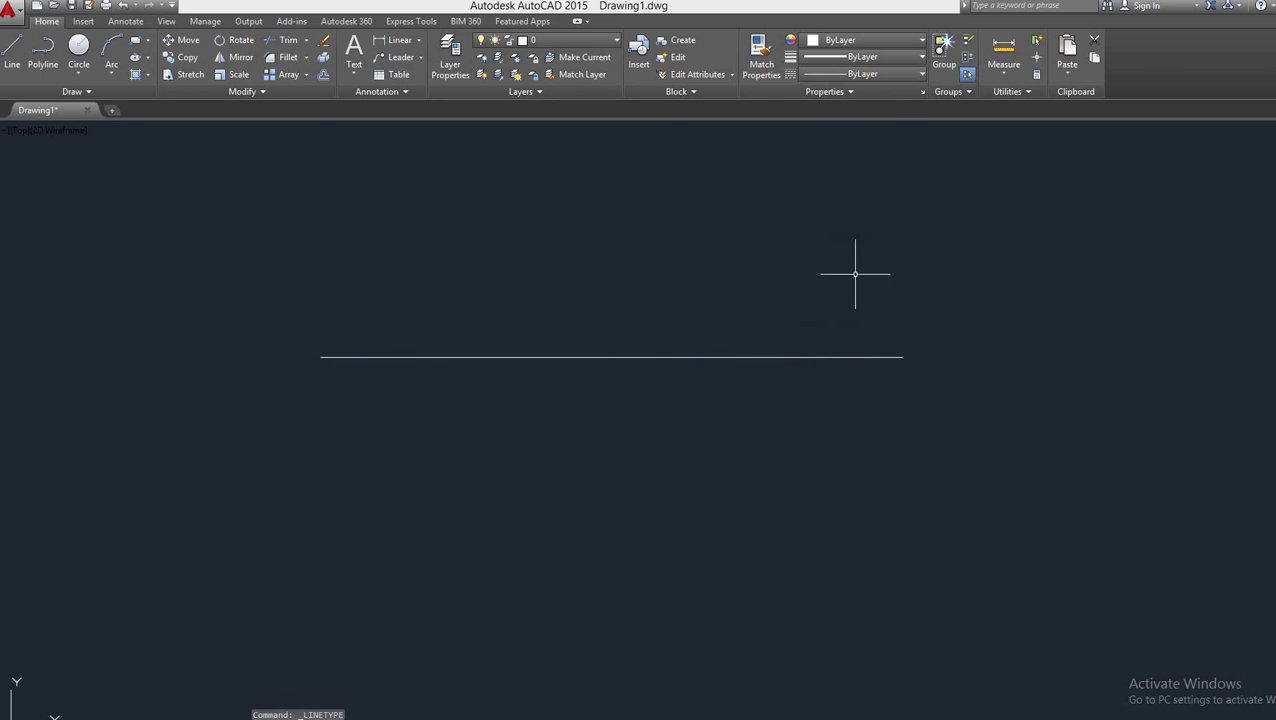
- Apply the Cable_Line linetype to the horizontal line
click(865, 357)
click(884, 74)
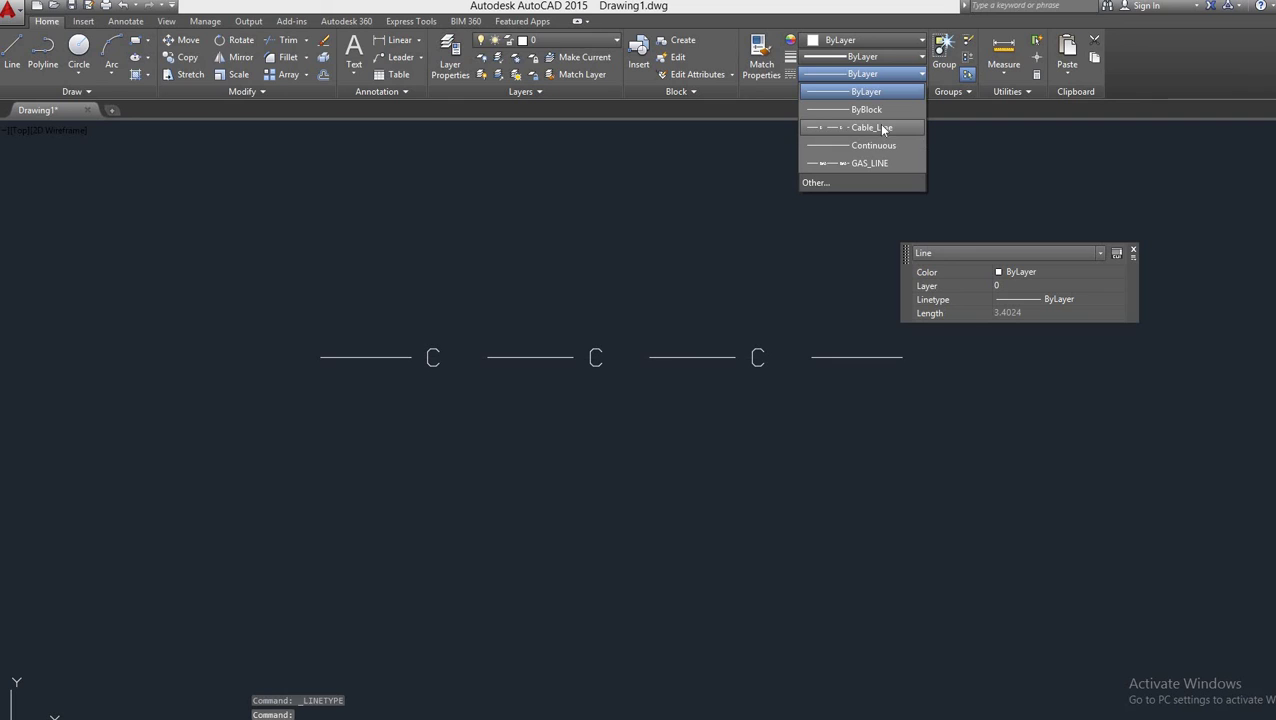
click(884, 128)
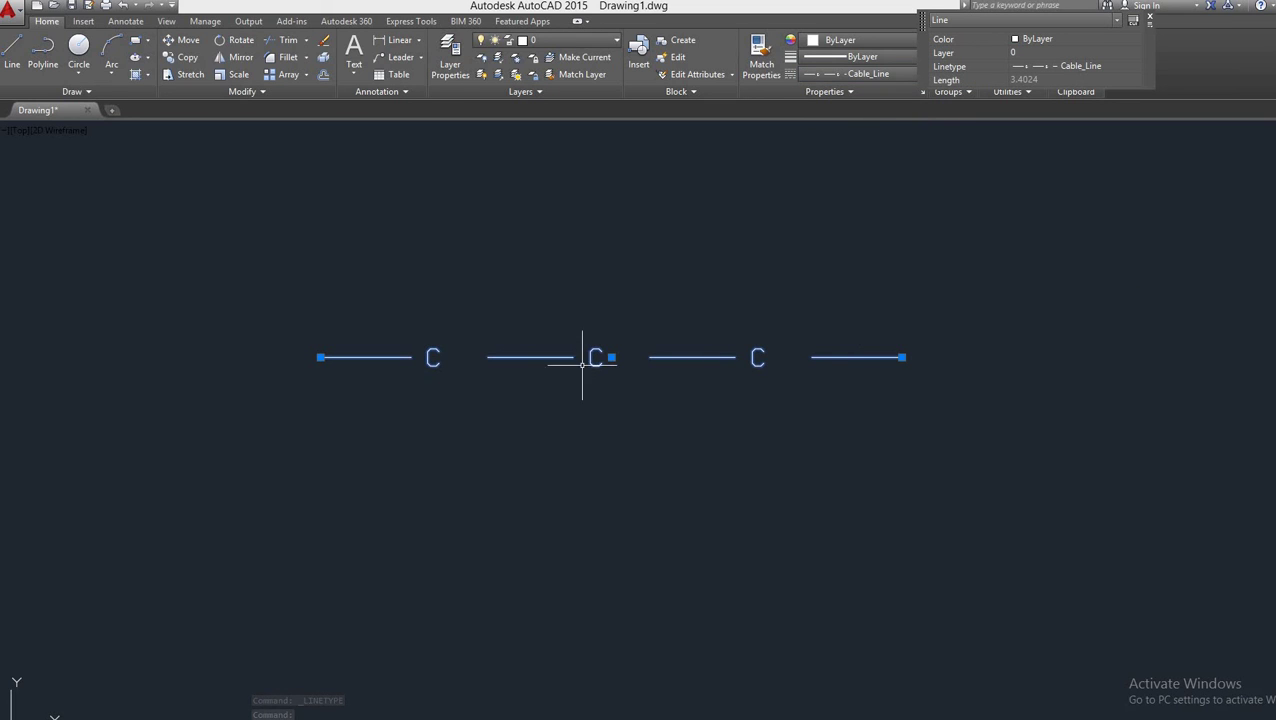
- Check the Linetype Manager with LT, then close it and clear the selection
click(790, 245)
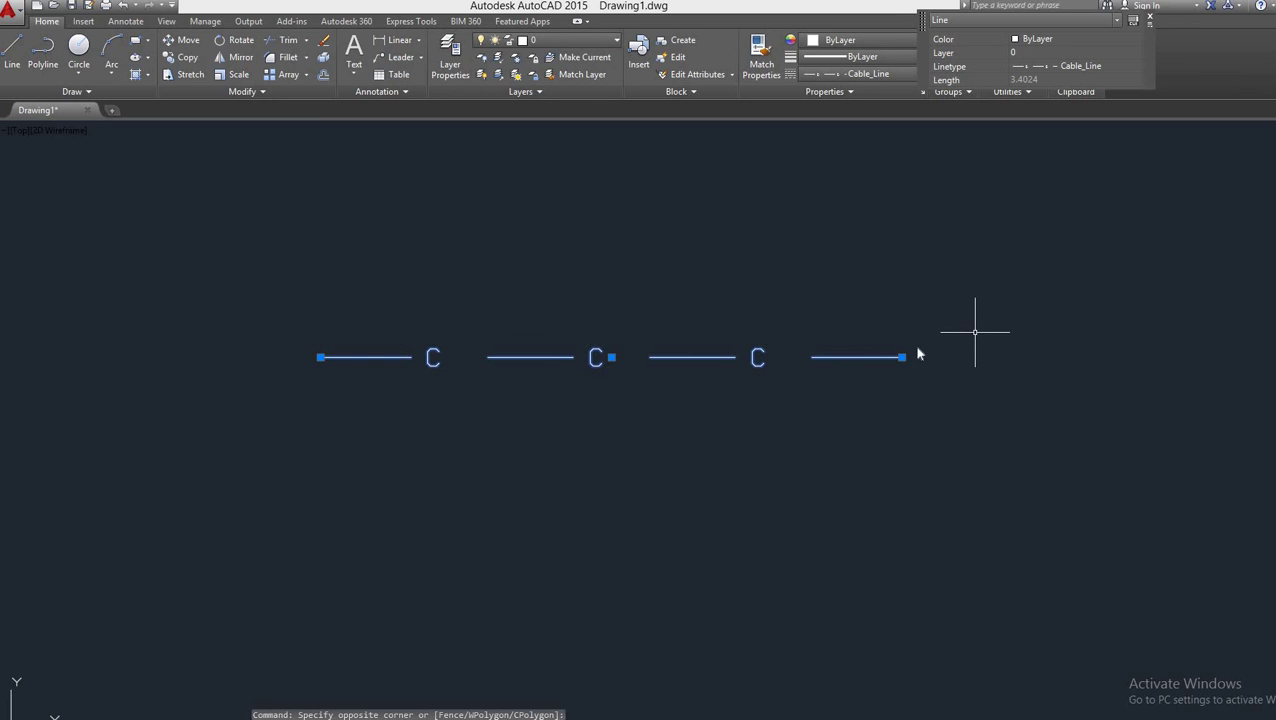
text(lt)
key(Return)
key(Escape)
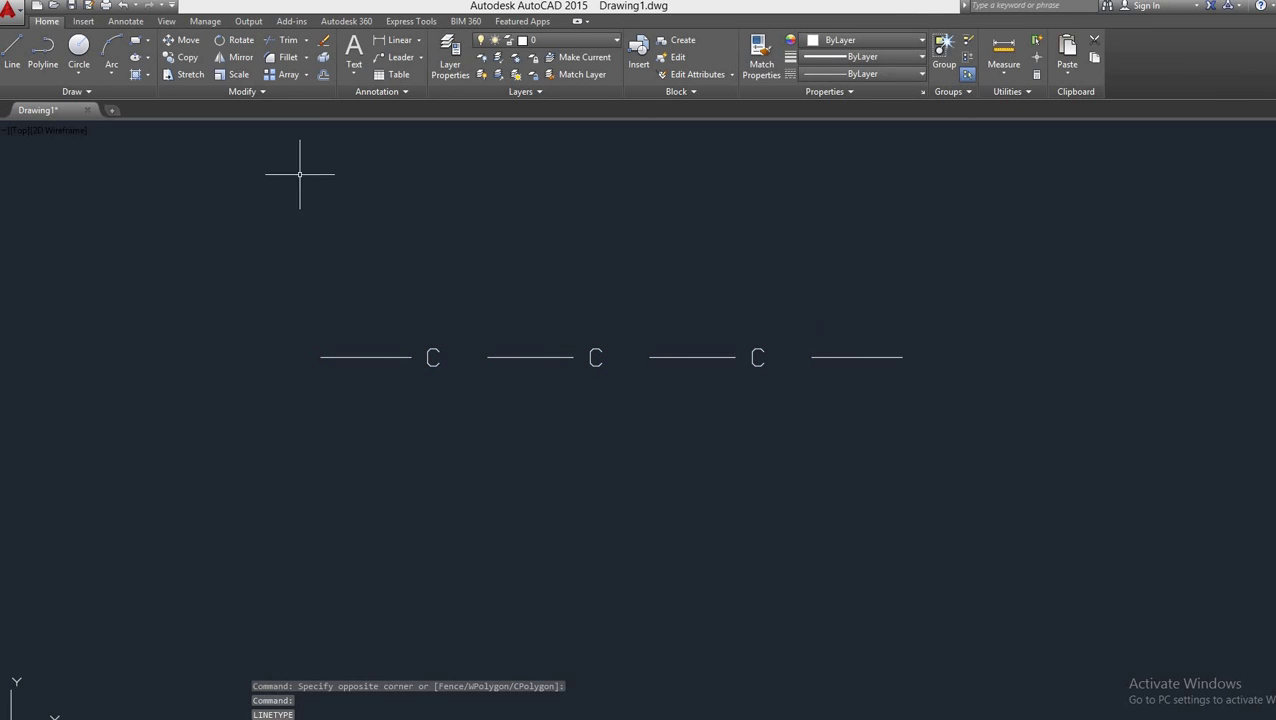
- Make Cable_Line the current linetype and start a new line at the top-left
click(870, 74)
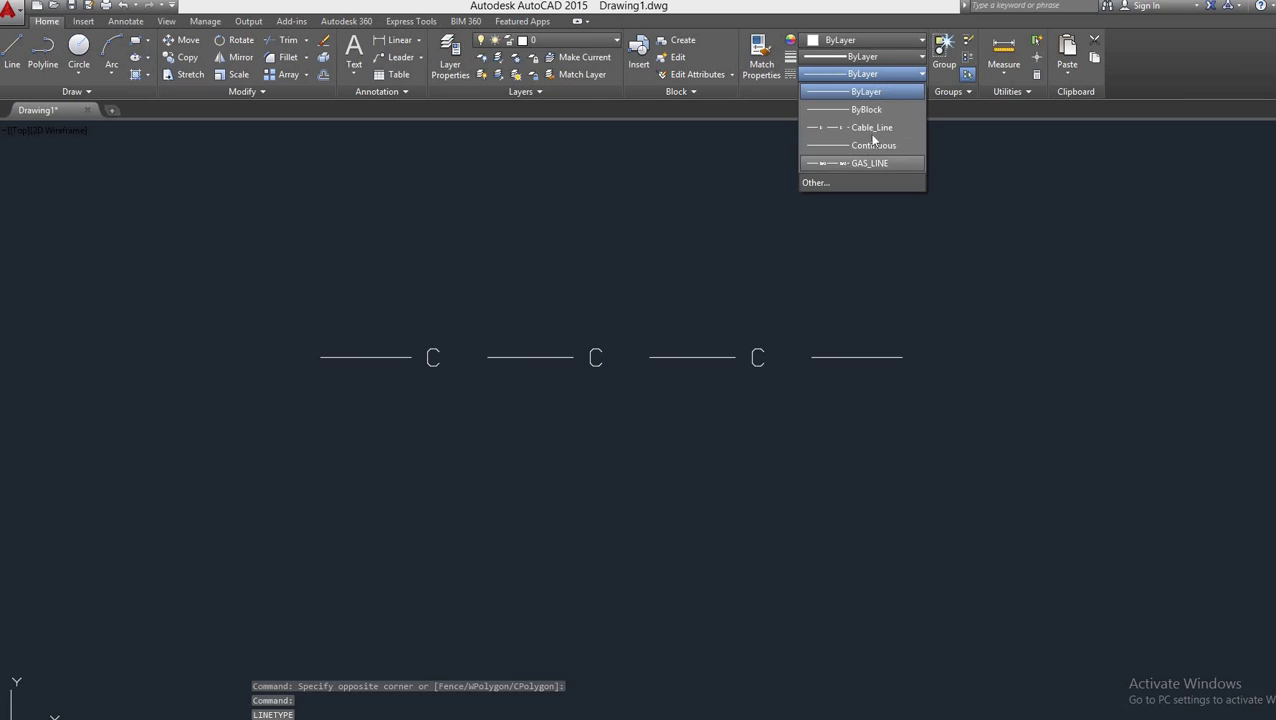
click(875, 128)
click(12, 50)
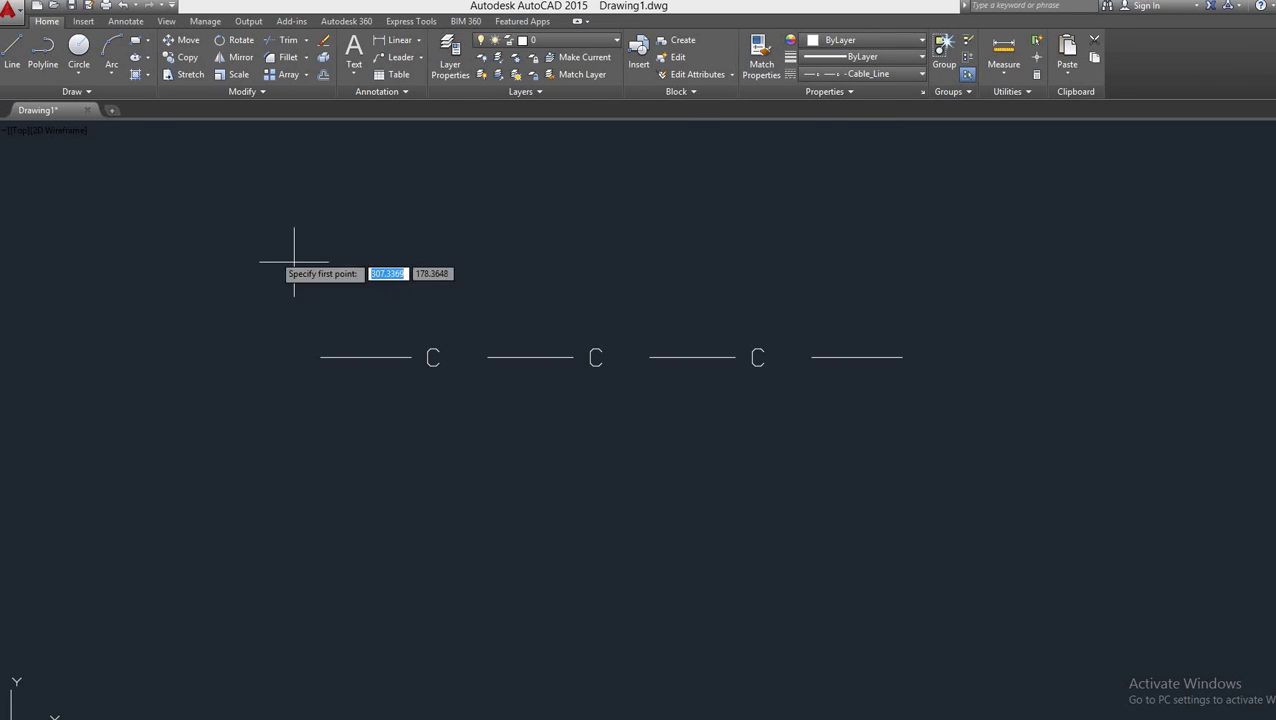
scroll(401, 269, down, 4)
click(415, 254)
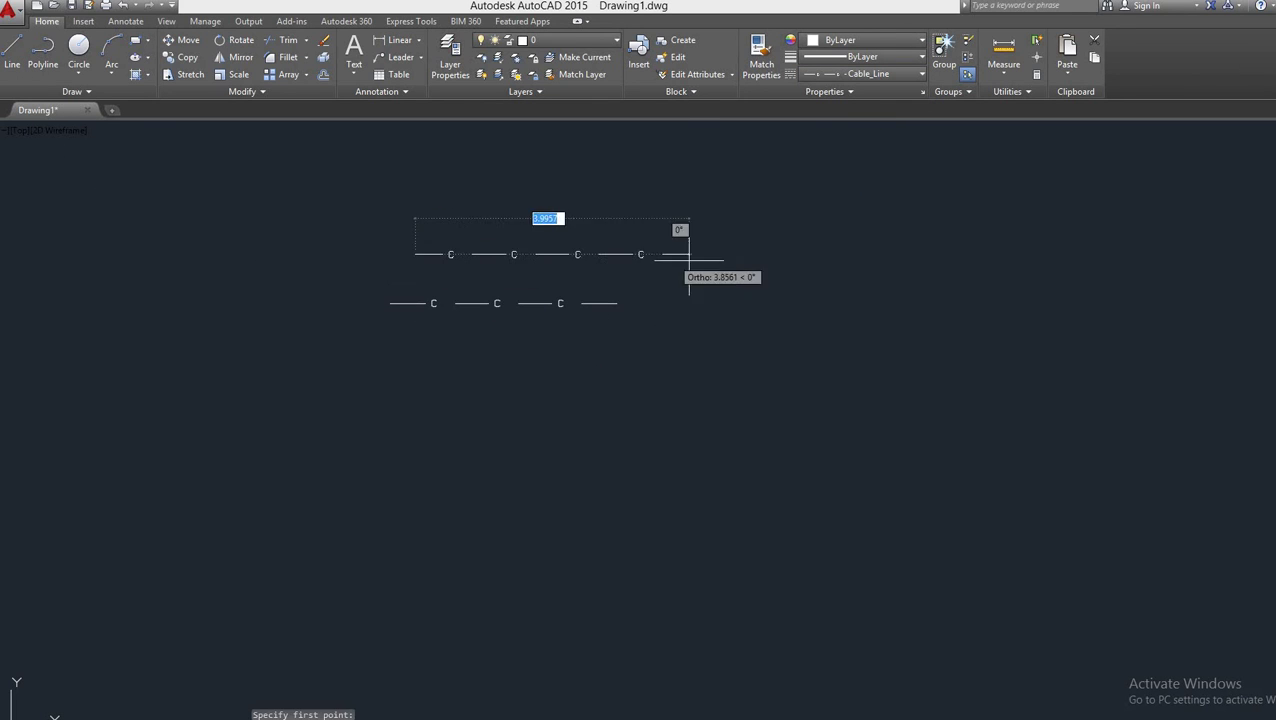
- Draw the rectangle's top, right, bottom and left edges, plus two extra connected segments
click(803, 254)
click(803, 530)
click(222, 530)
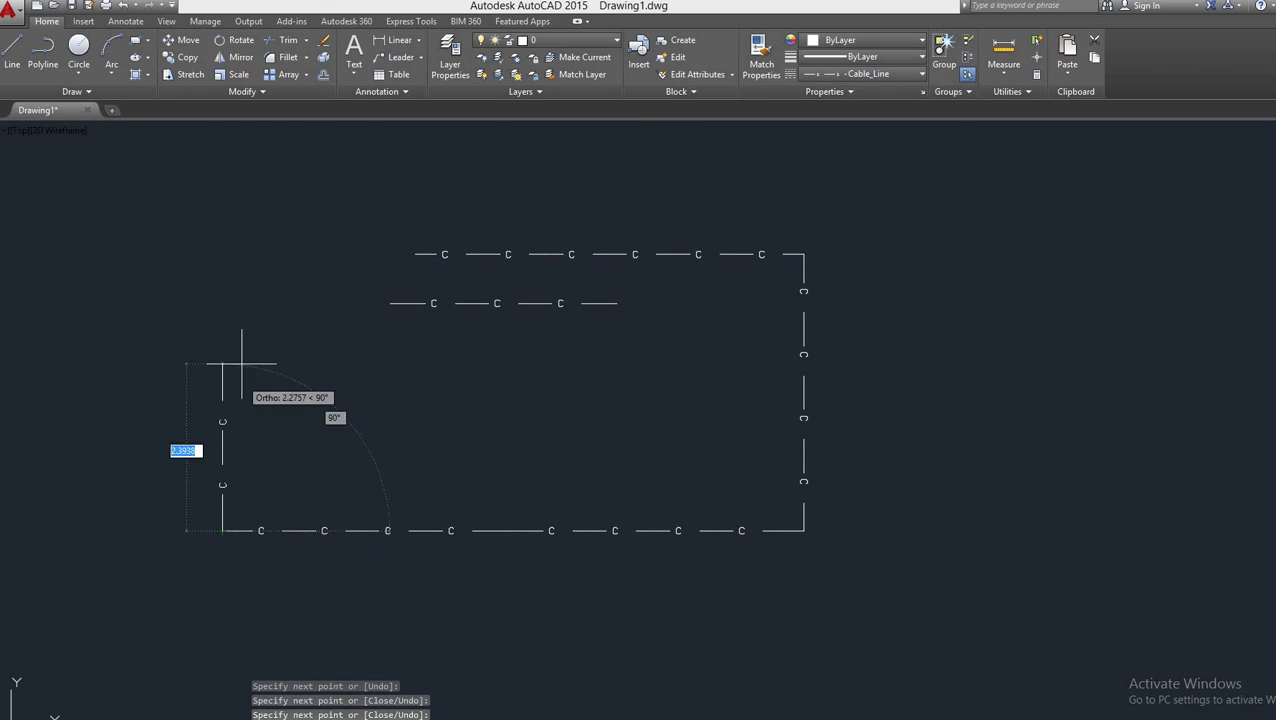
click(222, 267)
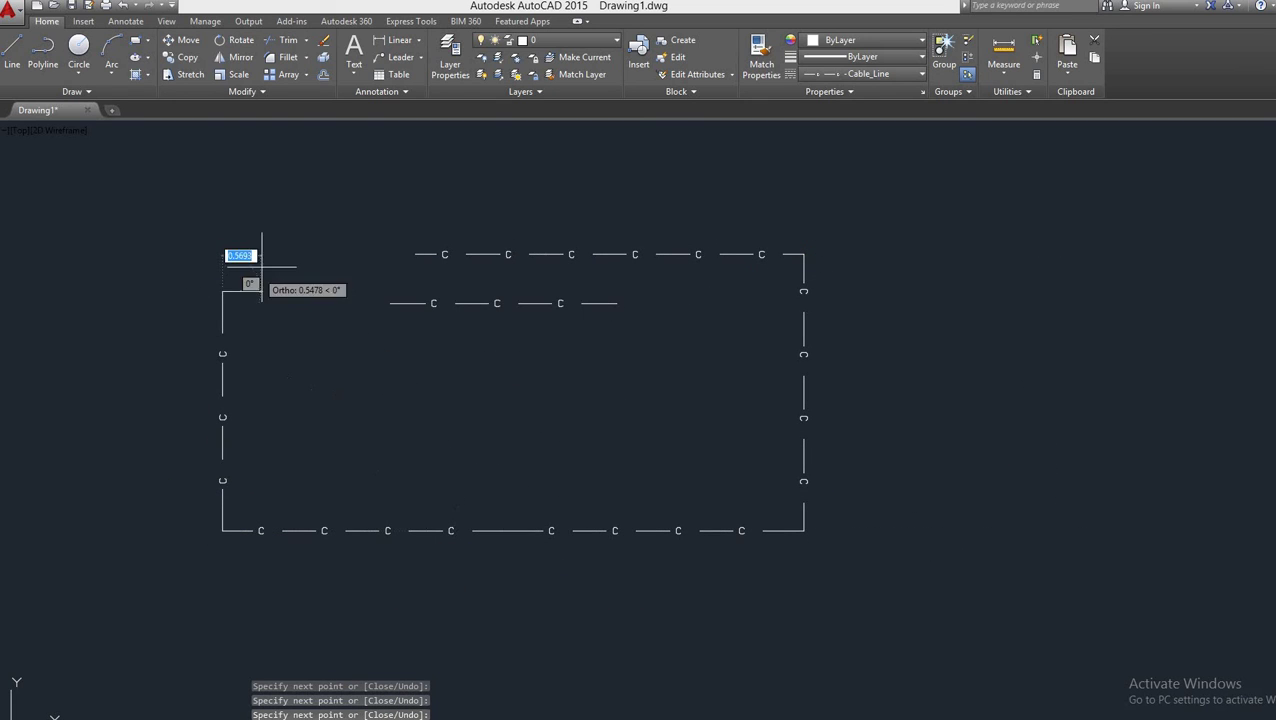
click(304, 222)
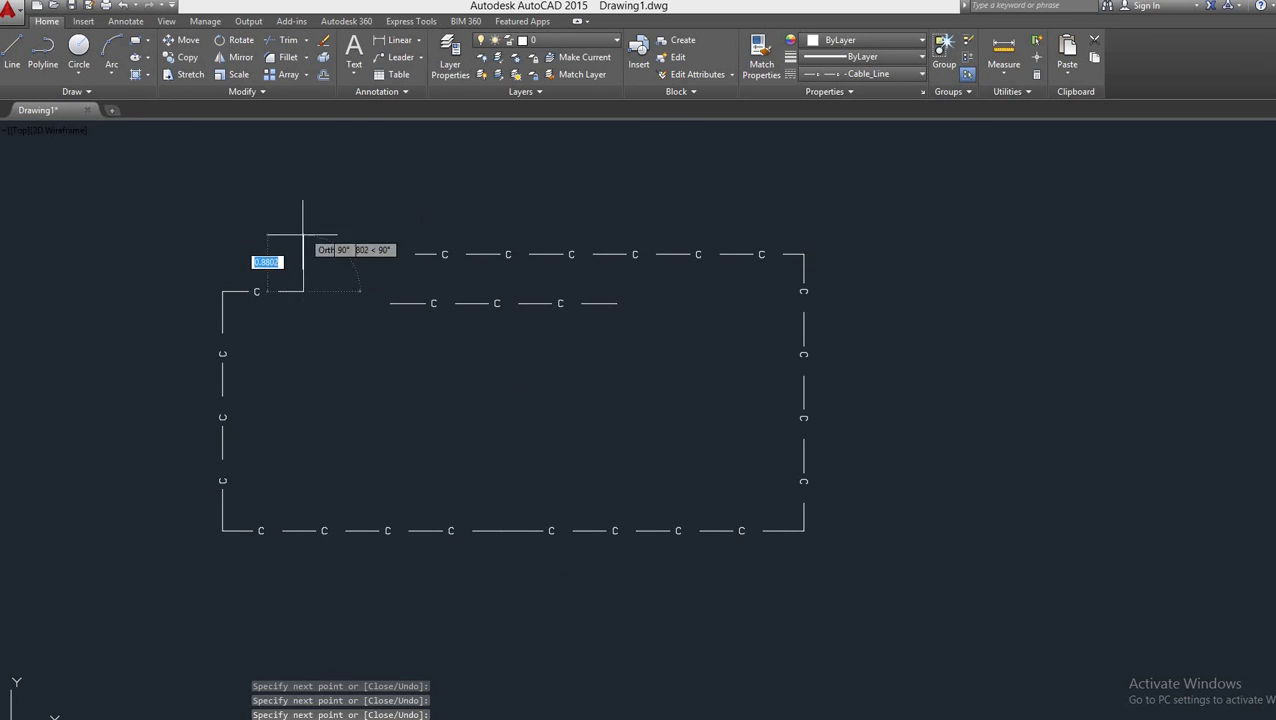
click(303, 400)
key(Escape)
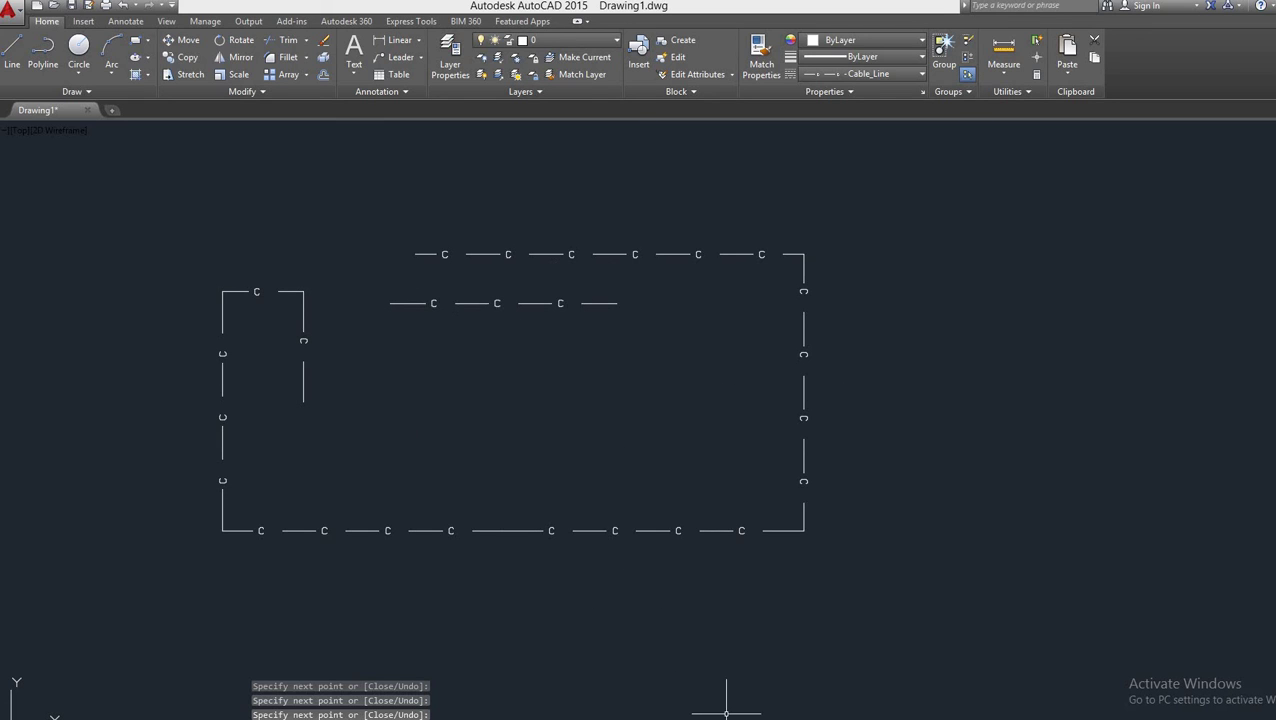